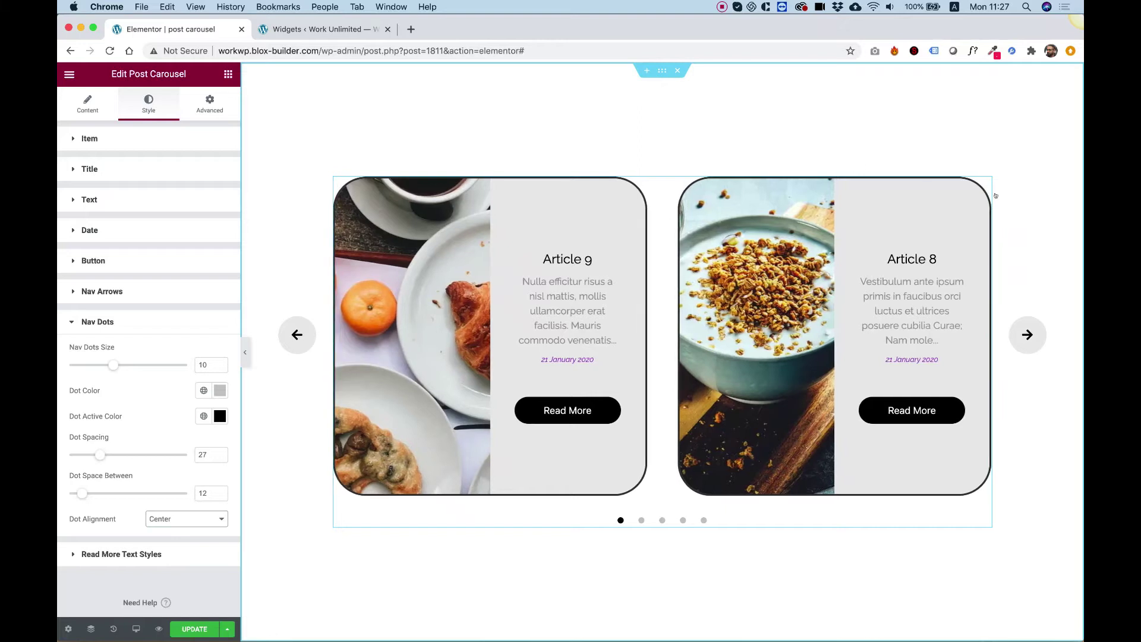
- Advance the carousel preview to the next slide
{"action": "left_click", "coordinate": [1035, 337]}
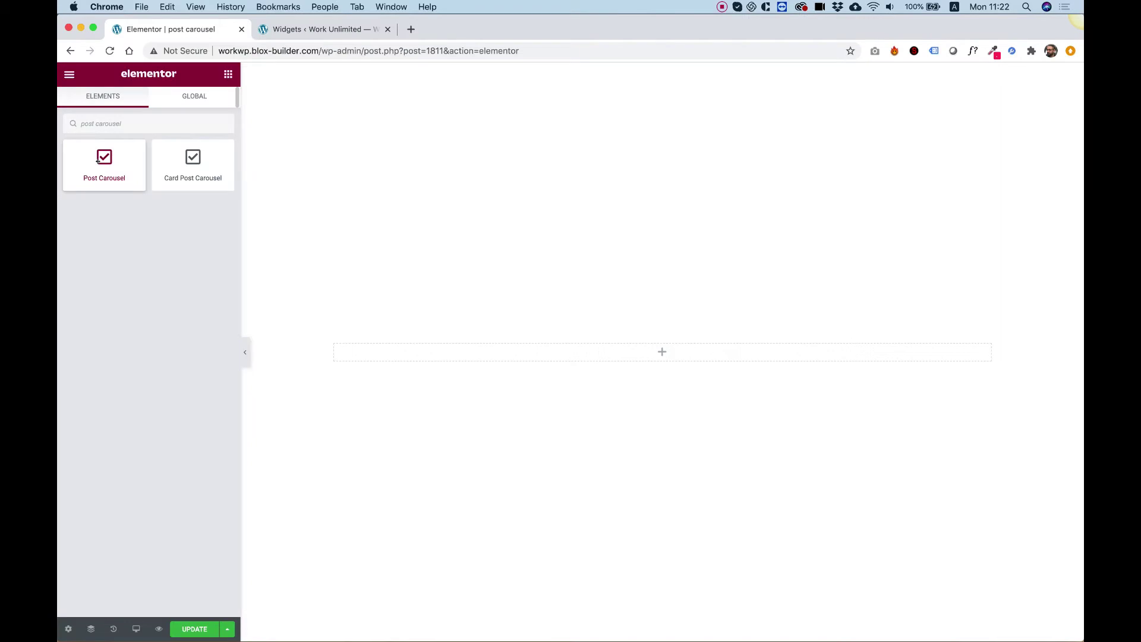
- Place a Post Carousel showing 2 items per slide, toggling Autoplay off and back on
{"action": "left_click_drag", "start_coordinate": [98, 161], "coordinate": [558, 350]}
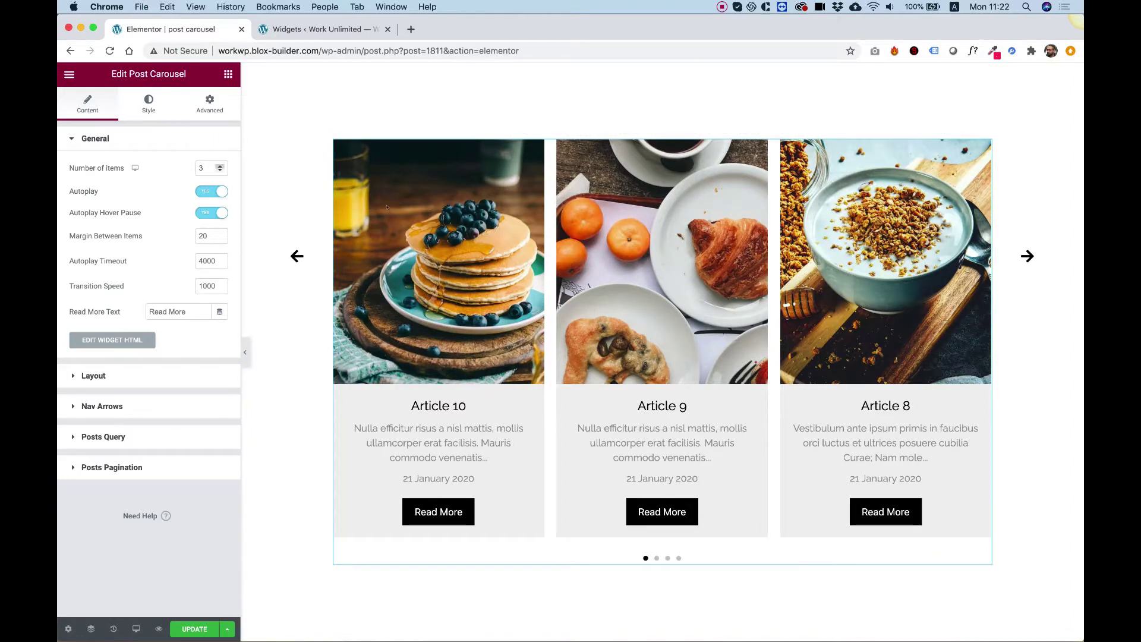
{"action": "left_click", "coordinate": [202, 168]}
{"action": "key", "text": "BackSpace"}
{"action": "type", "text": "2"}
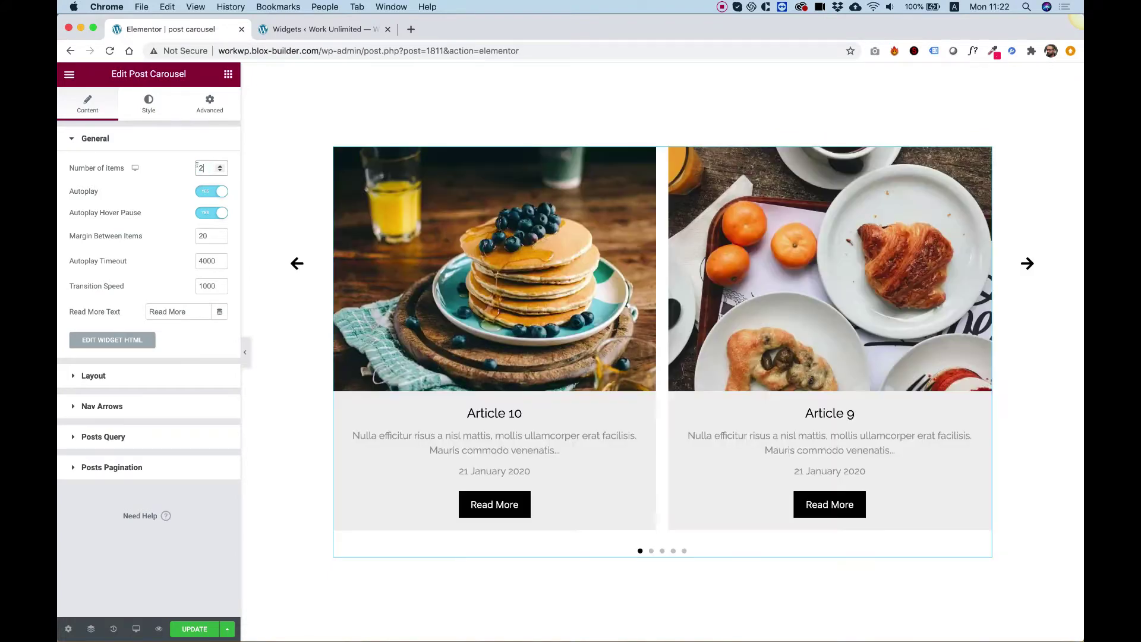
{"action": "left_click", "coordinate": [135, 169]}
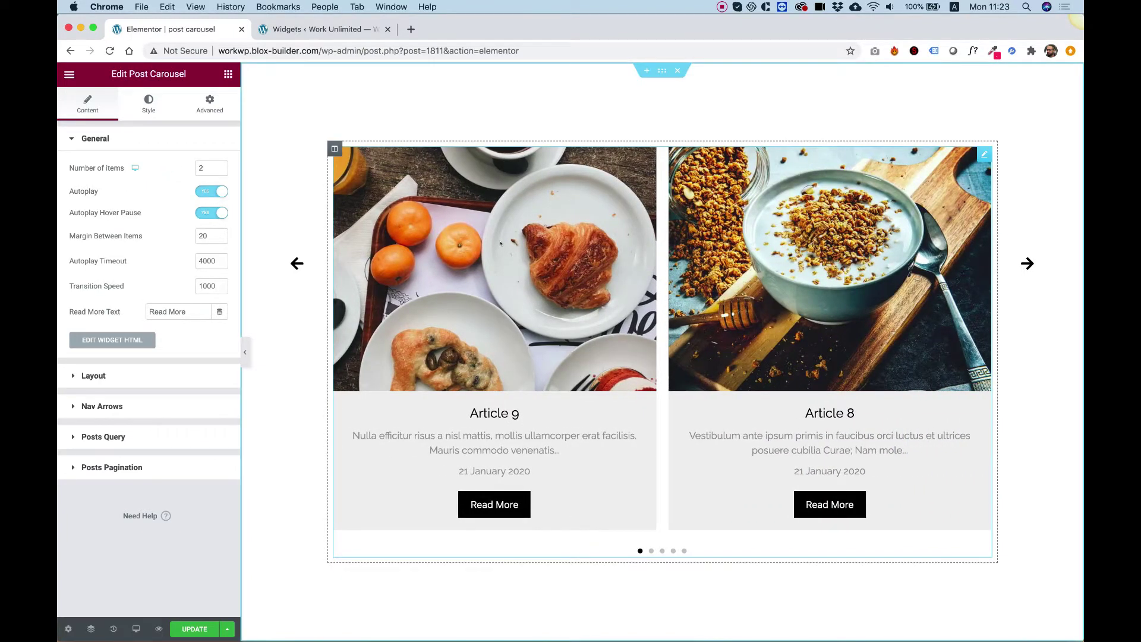
{"action": "left_click", "coordinate": [205, 190]}
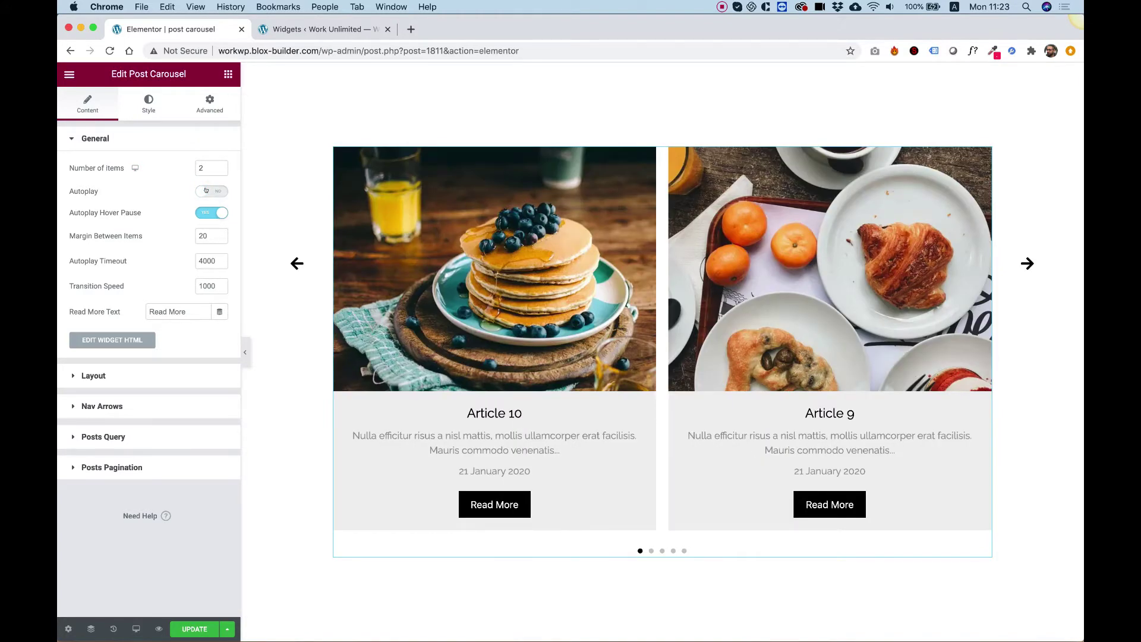
{"action": "left_click", "coordinate": [205, 190]}
- Set Margin Between Items to 50 and Transition Speed to 3000, previewing a slide back
{"action": "type", "text": "50"}
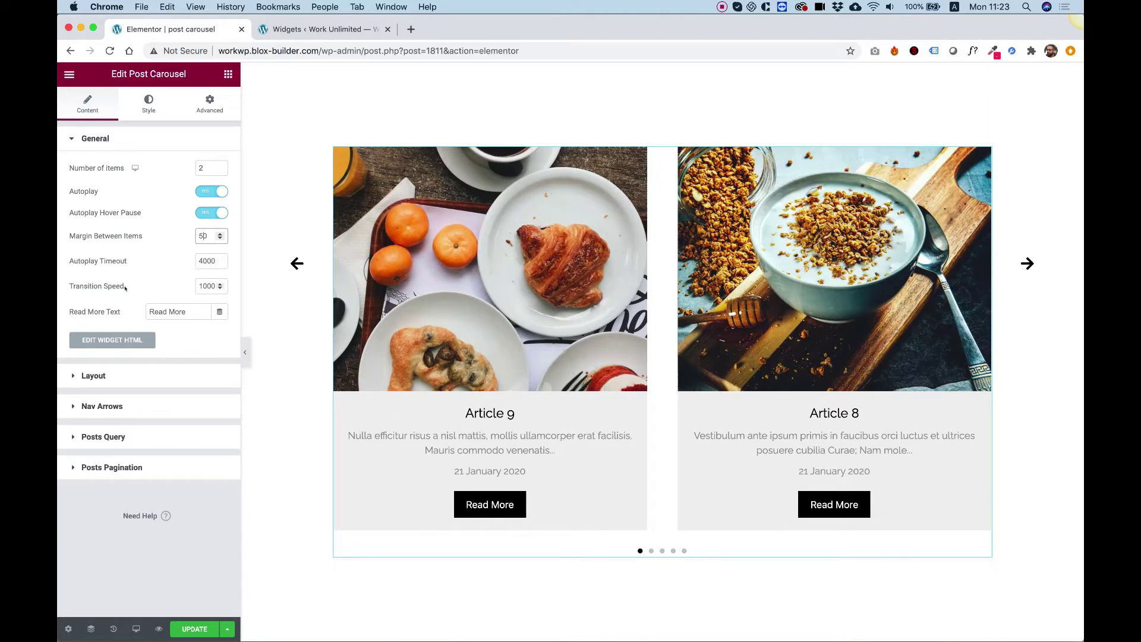
{"action": "double_click", "coordinate": [205, 286]}
{"action": "type", "text": "3000"}
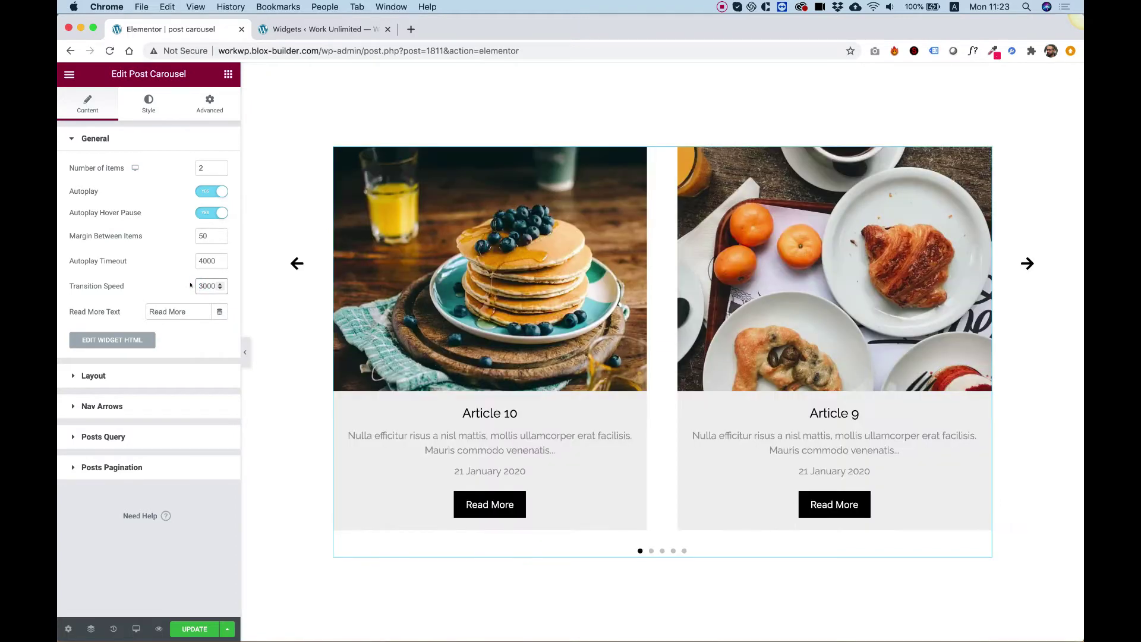
{"action": "left_click", "coordinate": [289, 278]}
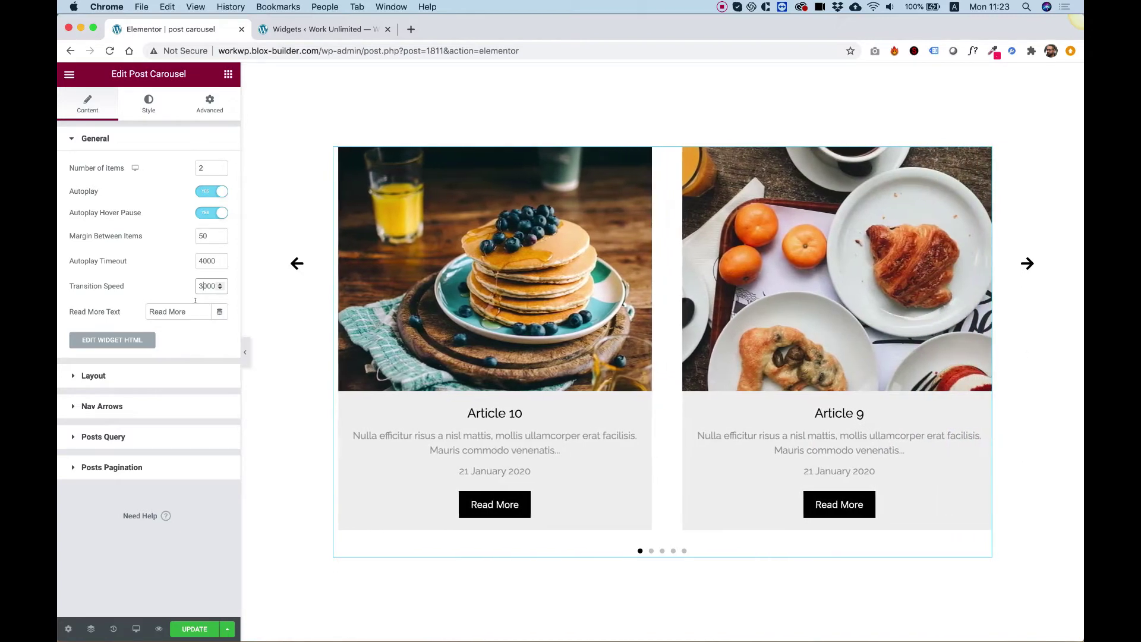
{"action": "left_click", "coordinate": [103, 374]}
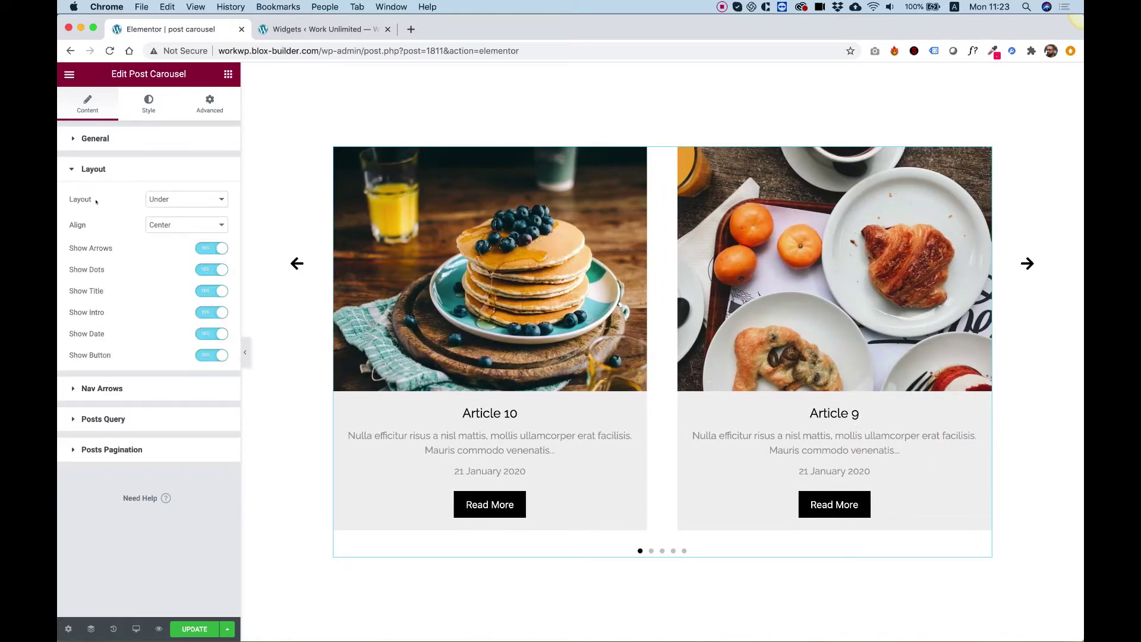
- Try the Overlay, Under Overlap, Partial Overlay and Reveal from Bottom layouts, then settle on Side by Side
{"action": "left_click", "coordinate": [151, 199]}
{"action": "left_click", "coordinate": [167, 205]}
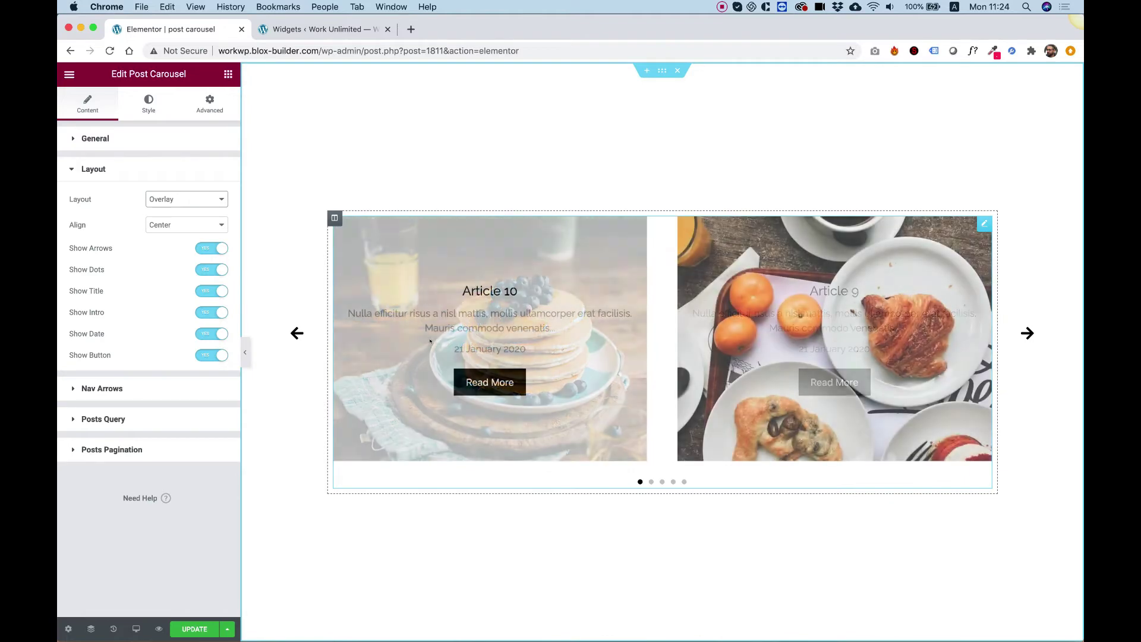
{"action": "left_click", "coordinate": [178, 199]}
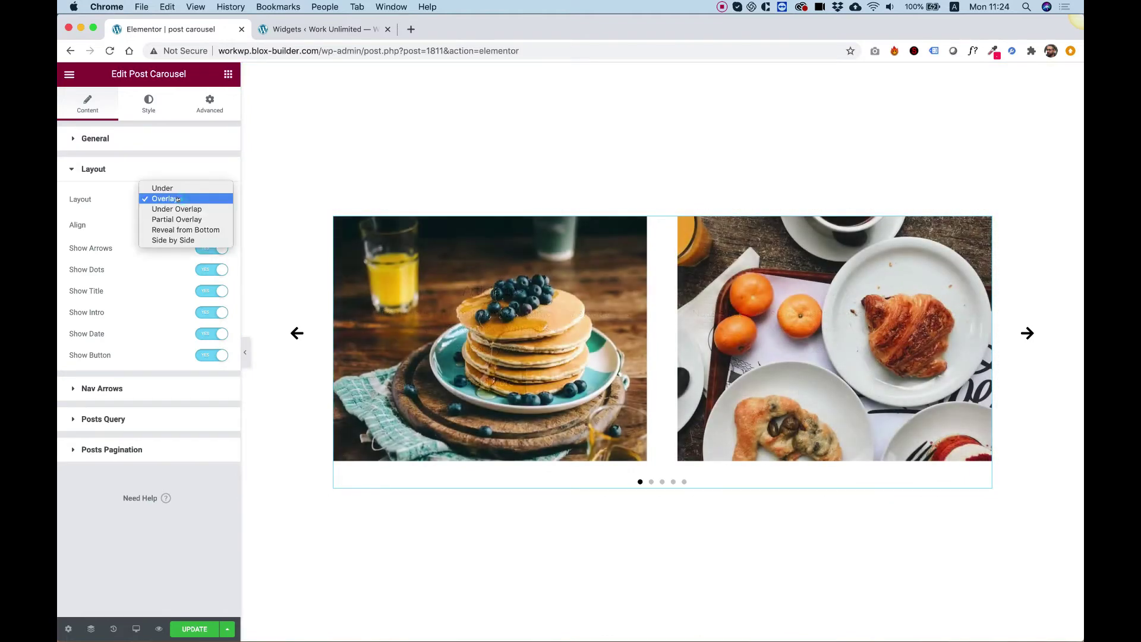
{"action": "left_click", "coordinate": [177, 209]}
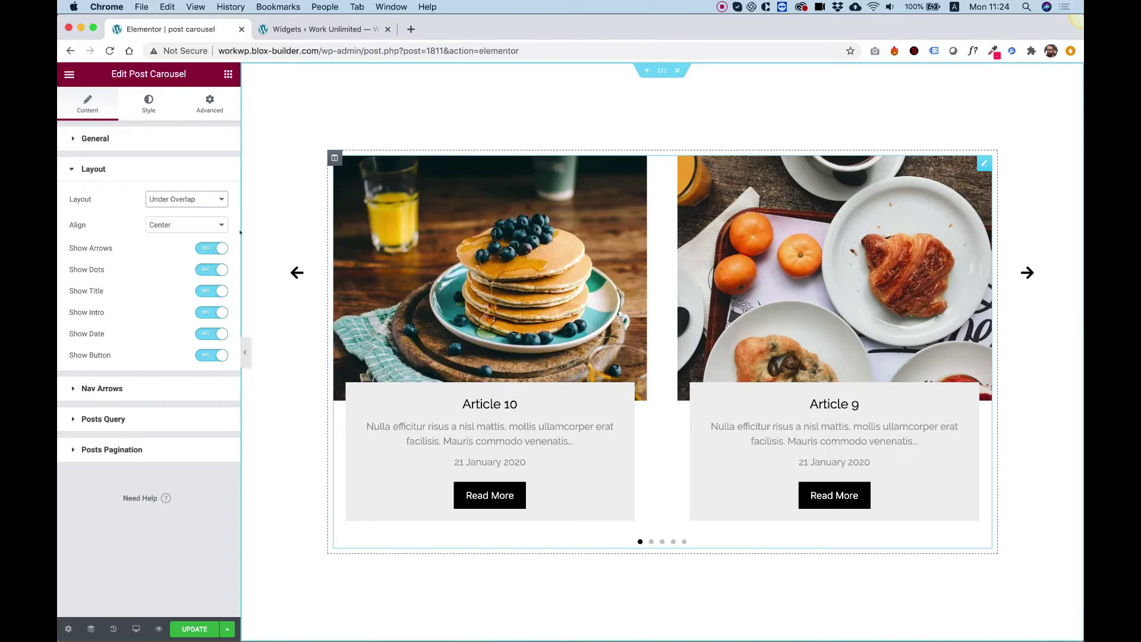
{"action": "left_click", "coordinate": [178, 199]}
{"action": "left_click", "coordinate": [179, 208]}
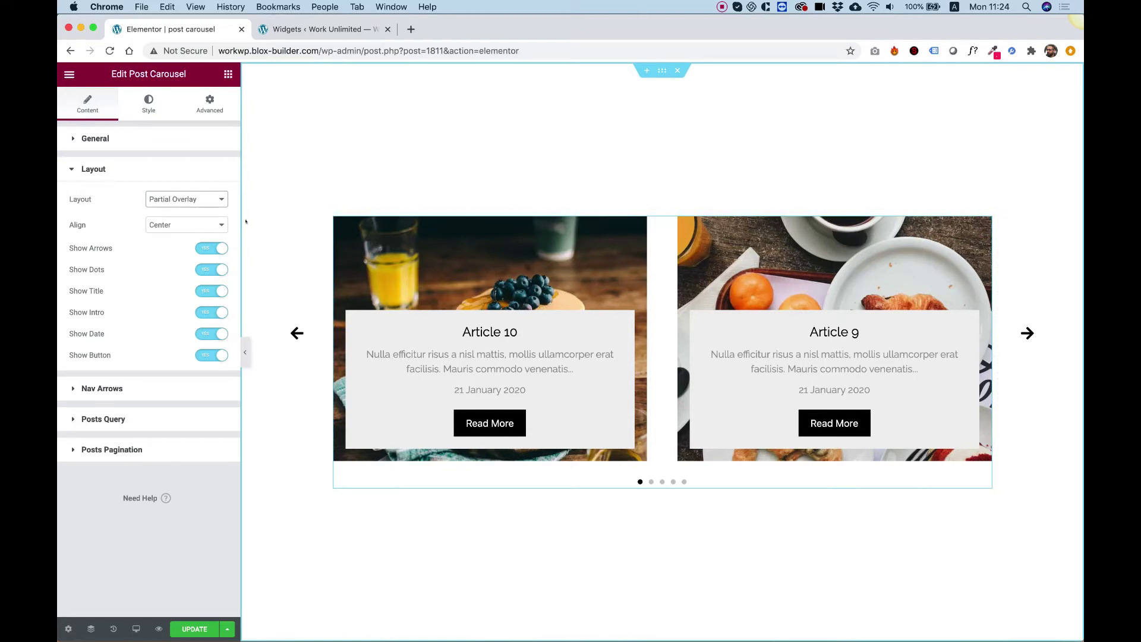
{"action": "left_click", "coordinate": [170, 200]}
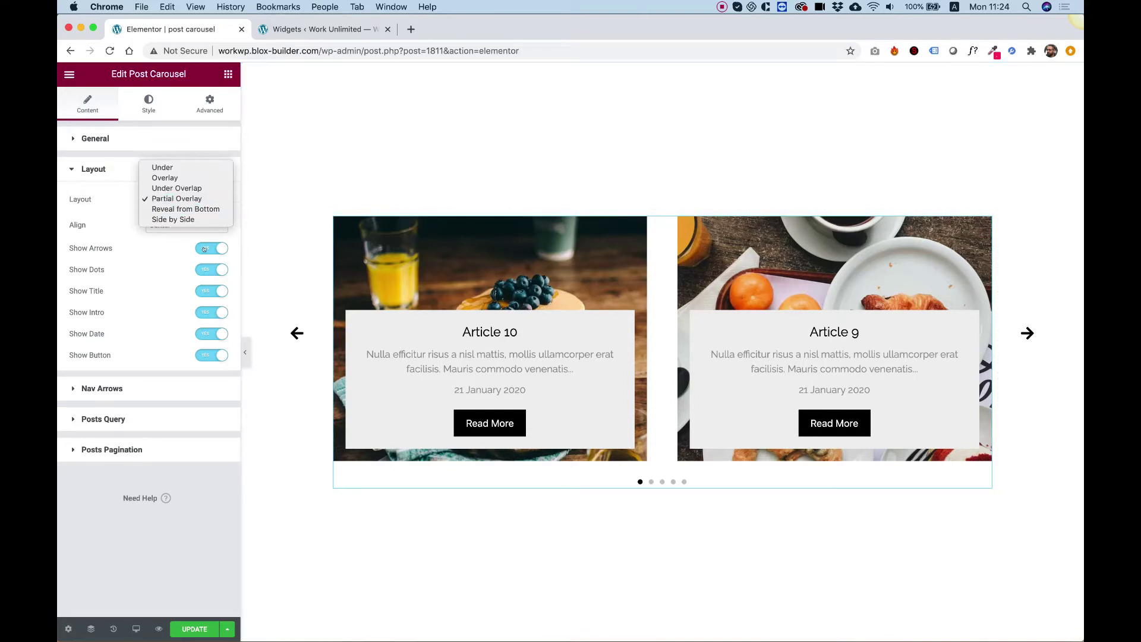
{"action": "left_click", "coordinate": [164, 209]}
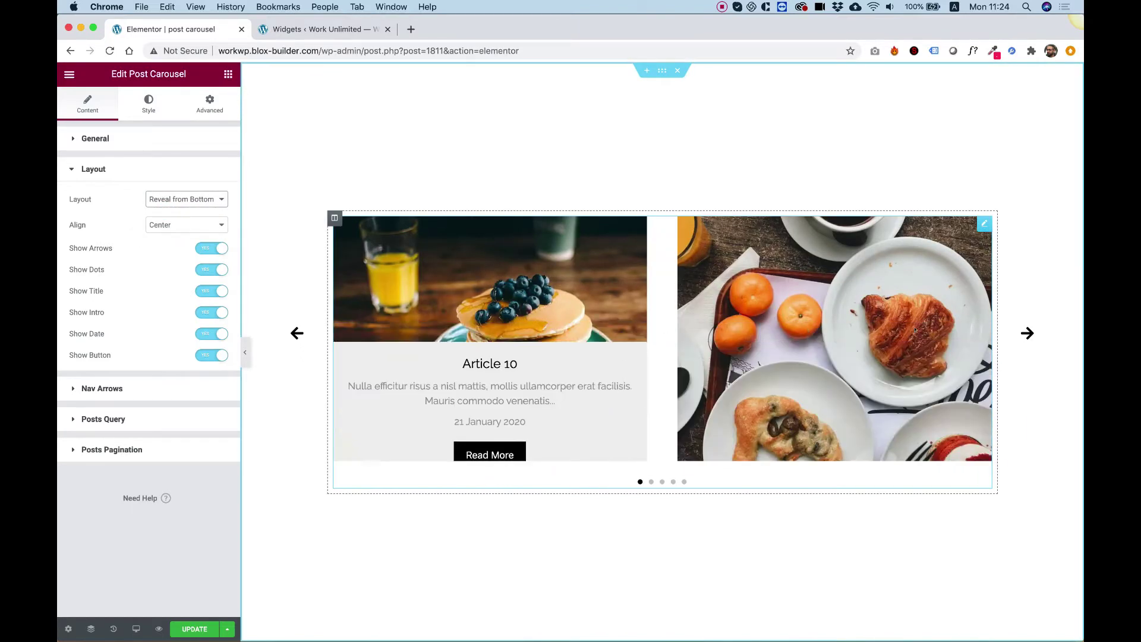
{"action": "left_click", "coordinate": [183, 200]}
{"action": "left_click", "coordinate": [182, 206]}
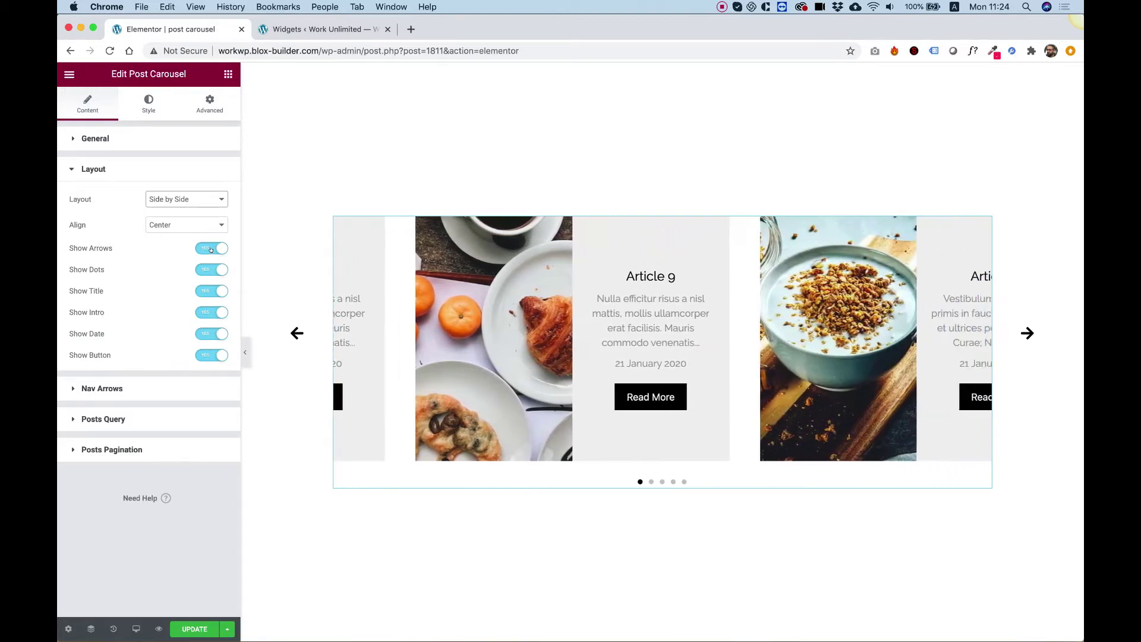
- Toggle Show Arrows and Show Dots off and back on, then expand Nav Arrows
{"action": "left_click", "coordinate": [211, 249]}
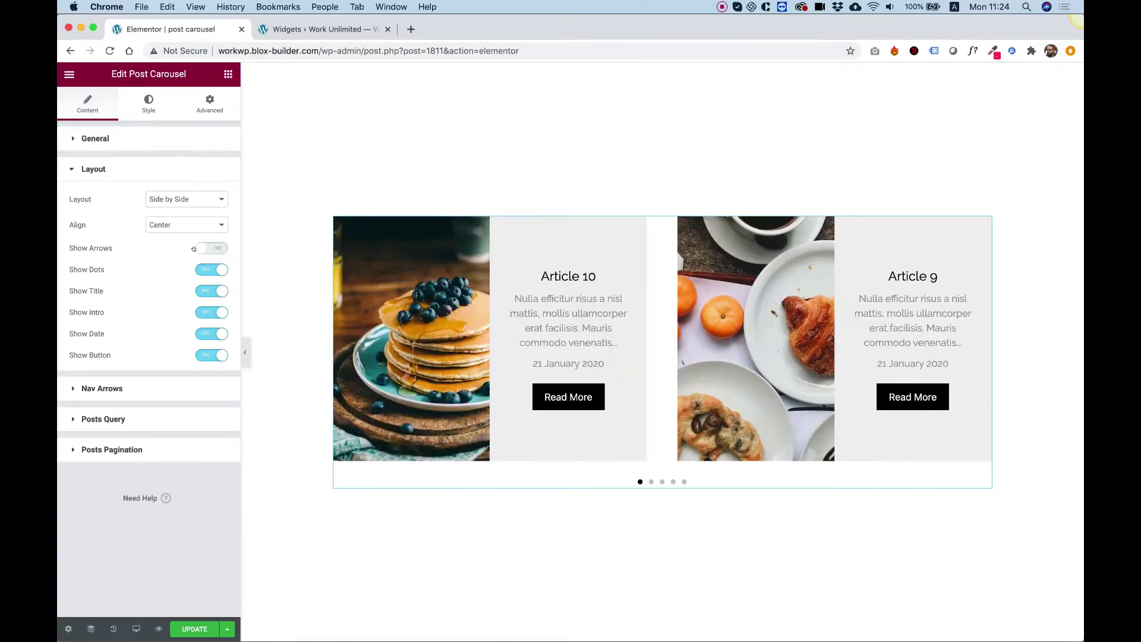
{"action": "left_click", "coordinate": [203, 249]}
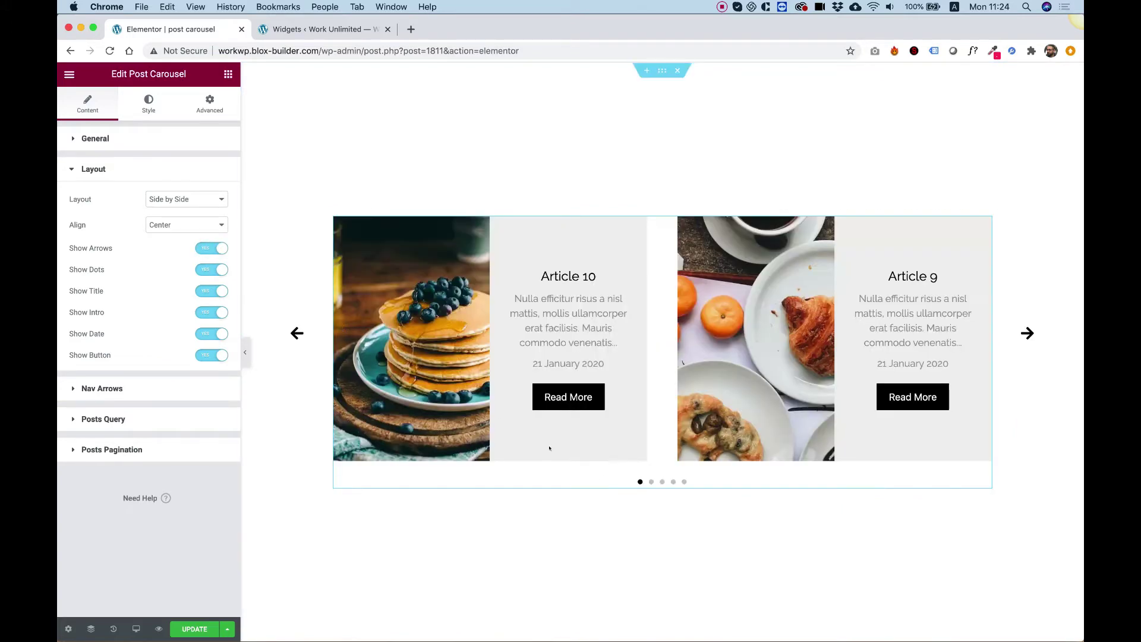
{"action": "left_click", "coordinate": [214, 273]}
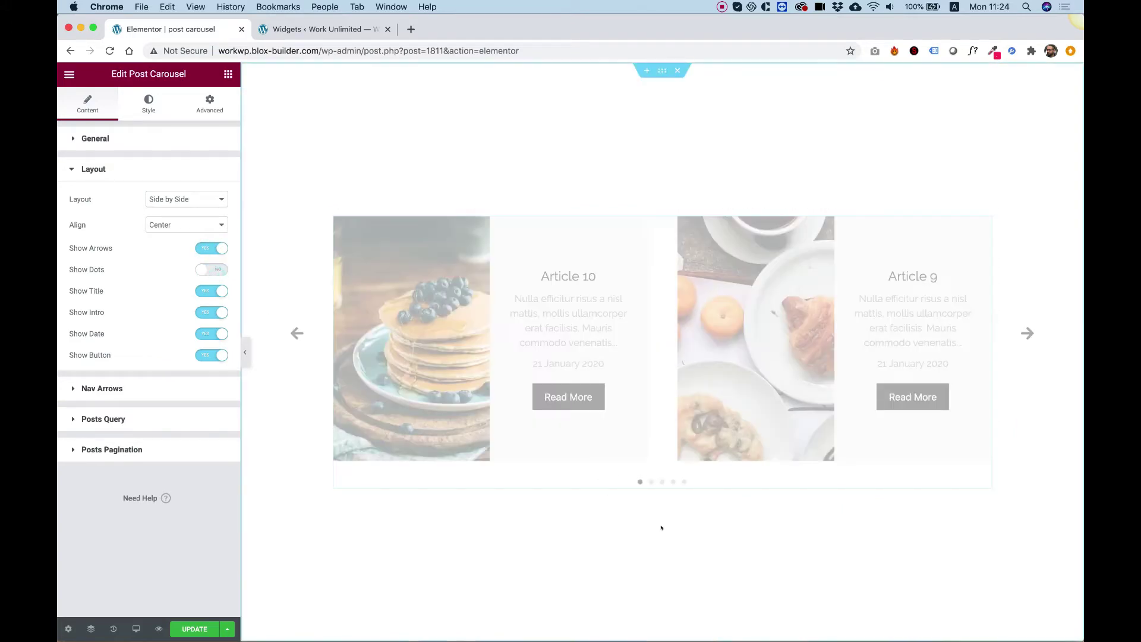
{"action": "left_click", "coordinate": [215, 271]}
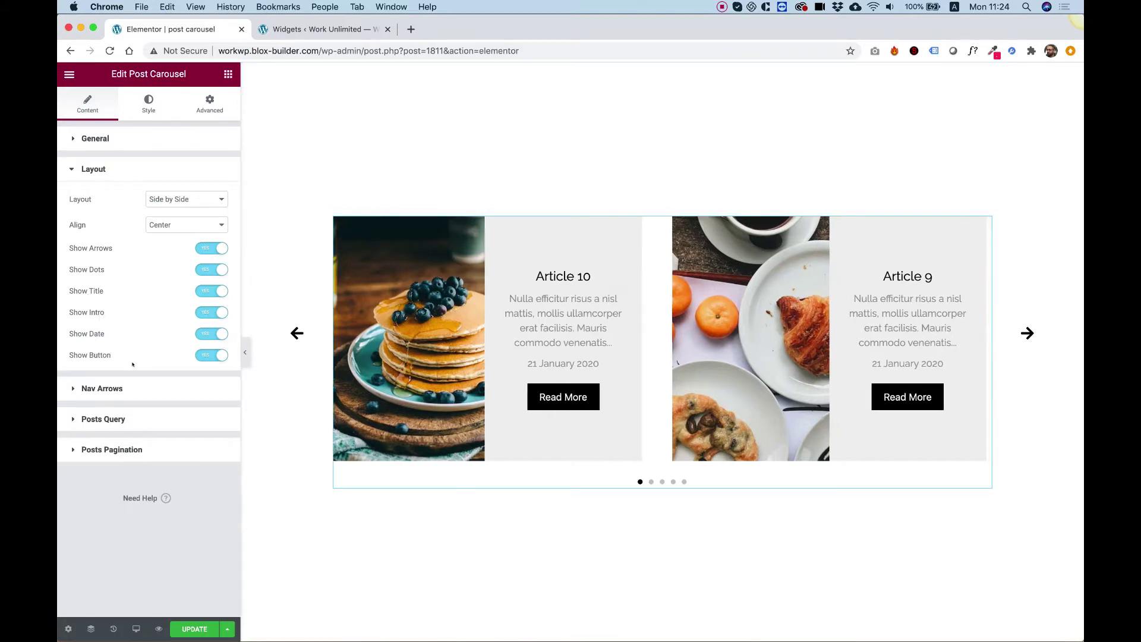
{"action": "left_click", "coordinate": [106, 390]}
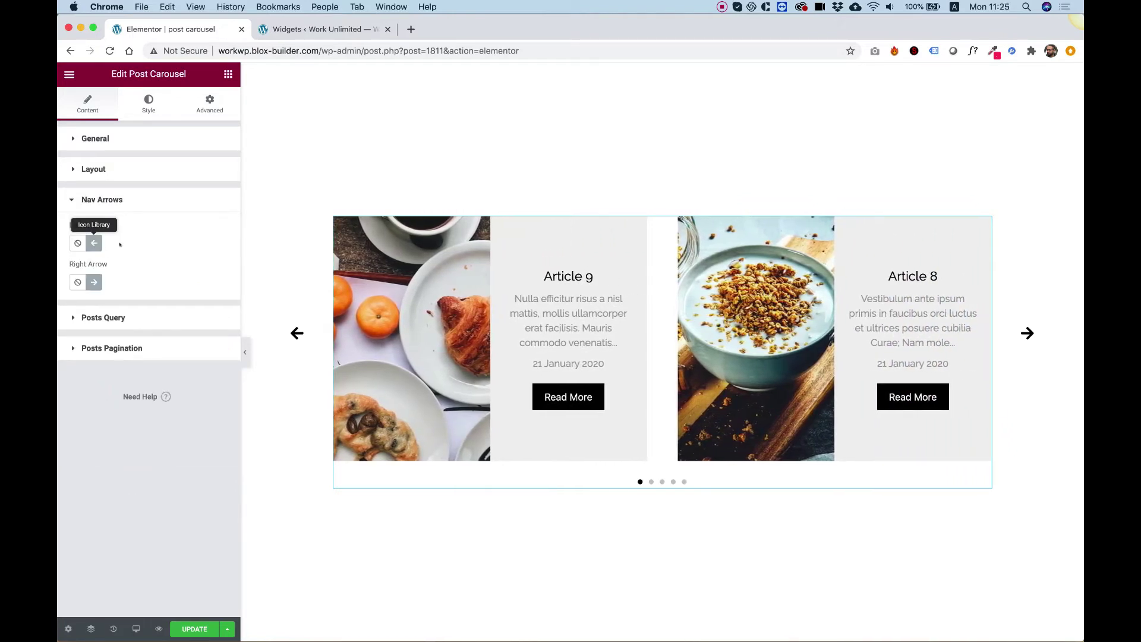
- Review the Posts Query settings, then switch to the Style tab's Item settings
{"action": "left_click", "coordinate": [123, 318]}
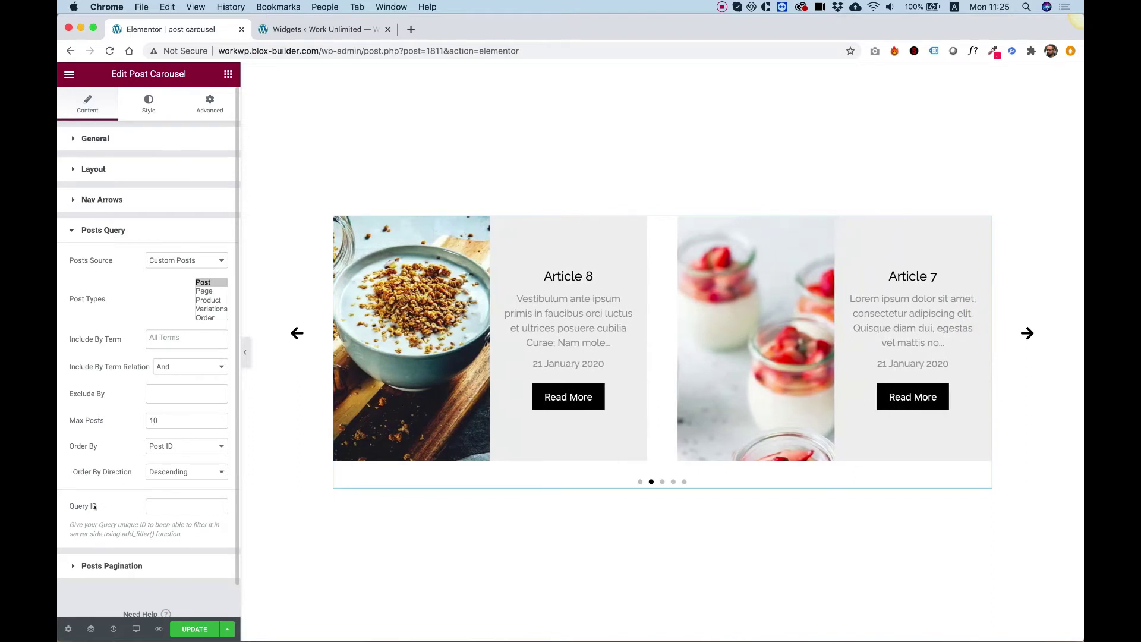
{"action": "left_click", "coordinate": [144, 108]}
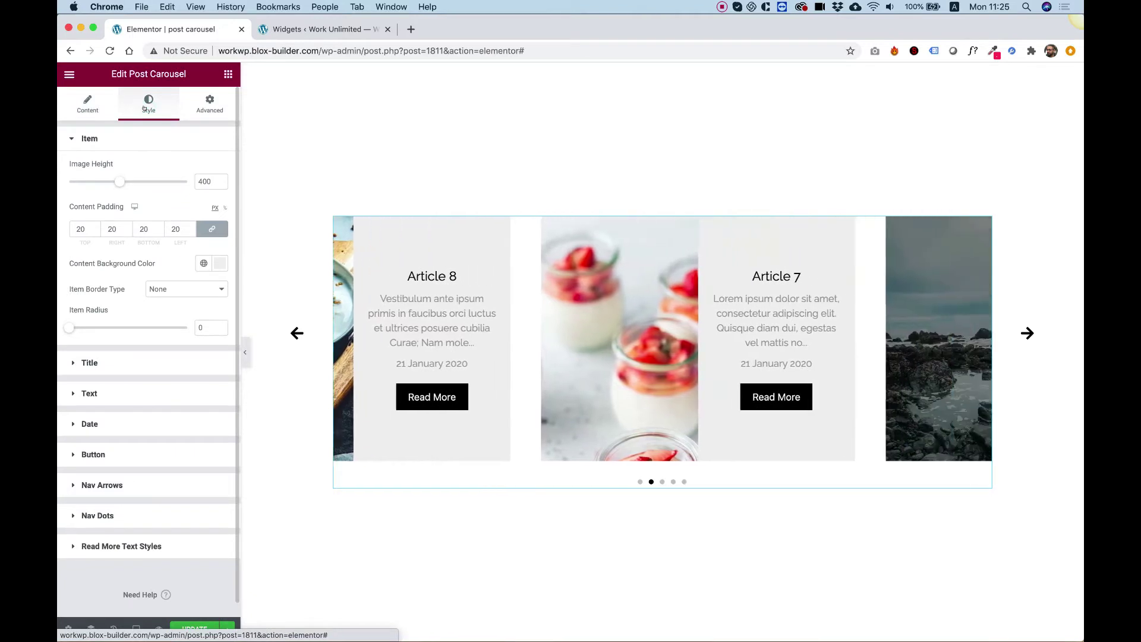
- Raise Image Height to 516 and reduce content padding to 40 on all sides
{"action": "mouse_move", "coordinate": [119, 183]}
{"action": "left_mouse_down"}
{"action": "mouse_move", "coordinate": [140, 181]}
{"action": "mouse_move", "coordinate": [105, 181]}
{"action": "mouse_move", "coordinate": [136, 180]}
{"action": "left_mouse_up"}
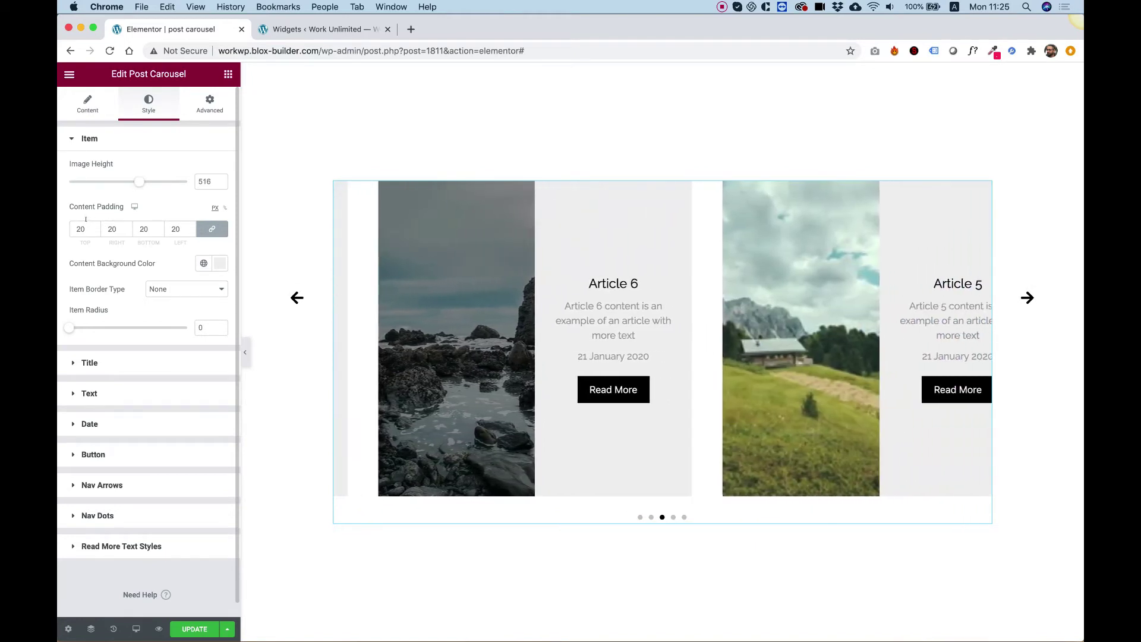
{"action": "left_click", "coordinate": [145, 229]}
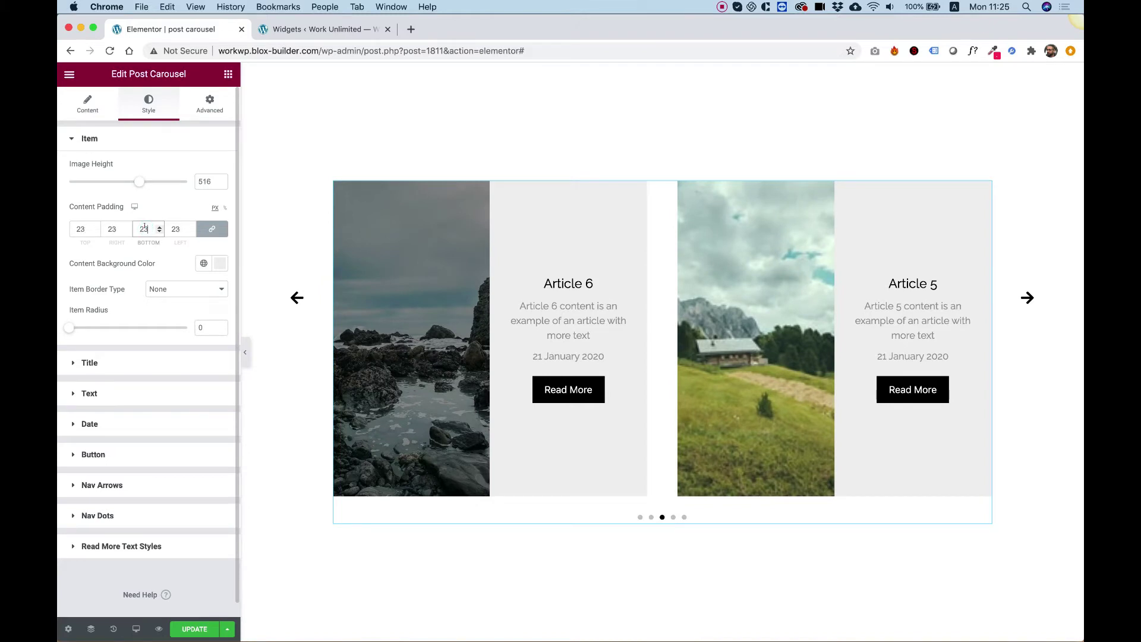
{"action": "key", "text": "Down"}
{"action": "key", "text": "Down"}
{"action": "key", "text": "Down"}
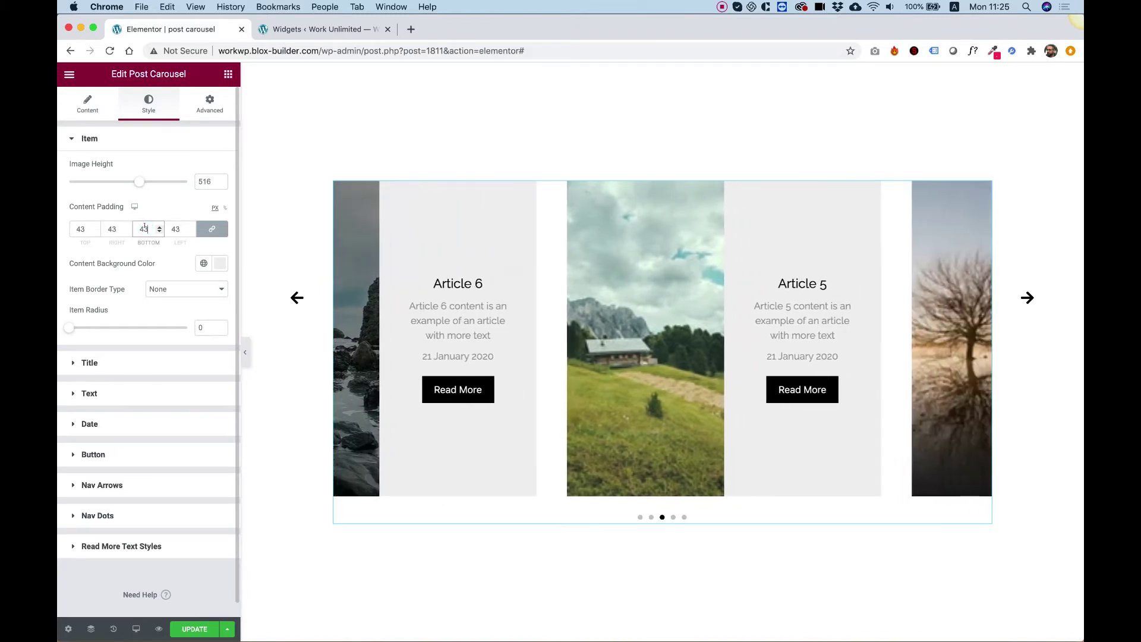
- Give items a light #E6E6E6 background, a solid border and Item Radius 54
{"action": "left_click", "coordinate": [220, 263]}
{"action": "left_click", "coordinate": [171, 318]}
{"action": "left_click_drag", "start_coordinate": [171, 318], "coordinate": [74, 318]}
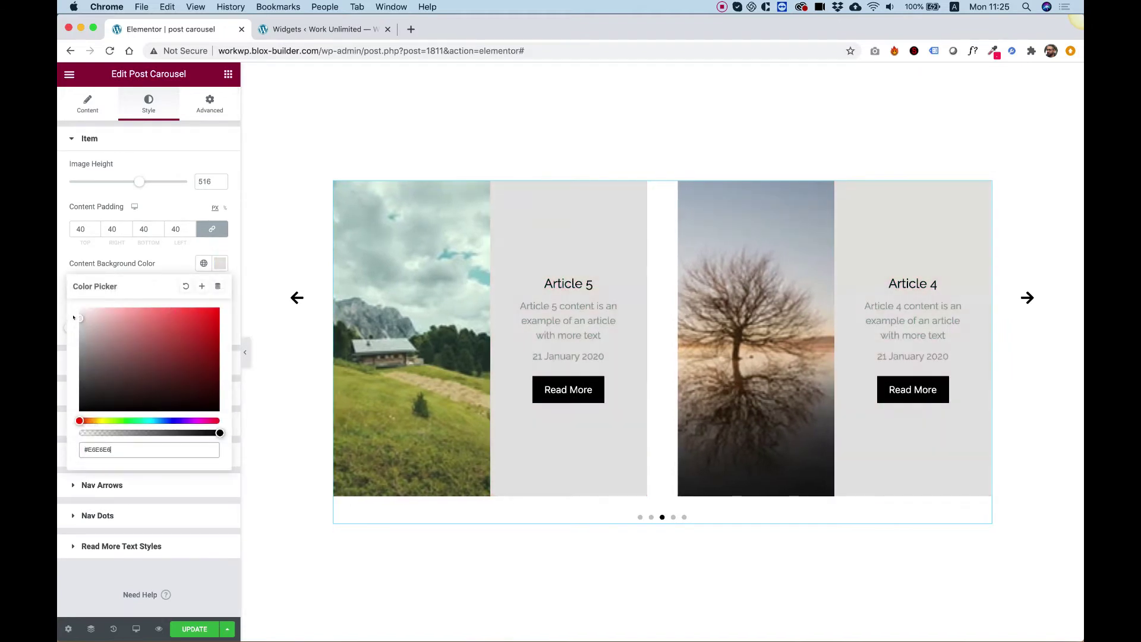
{"action": "left_click", "coordinate": [127, 263]}
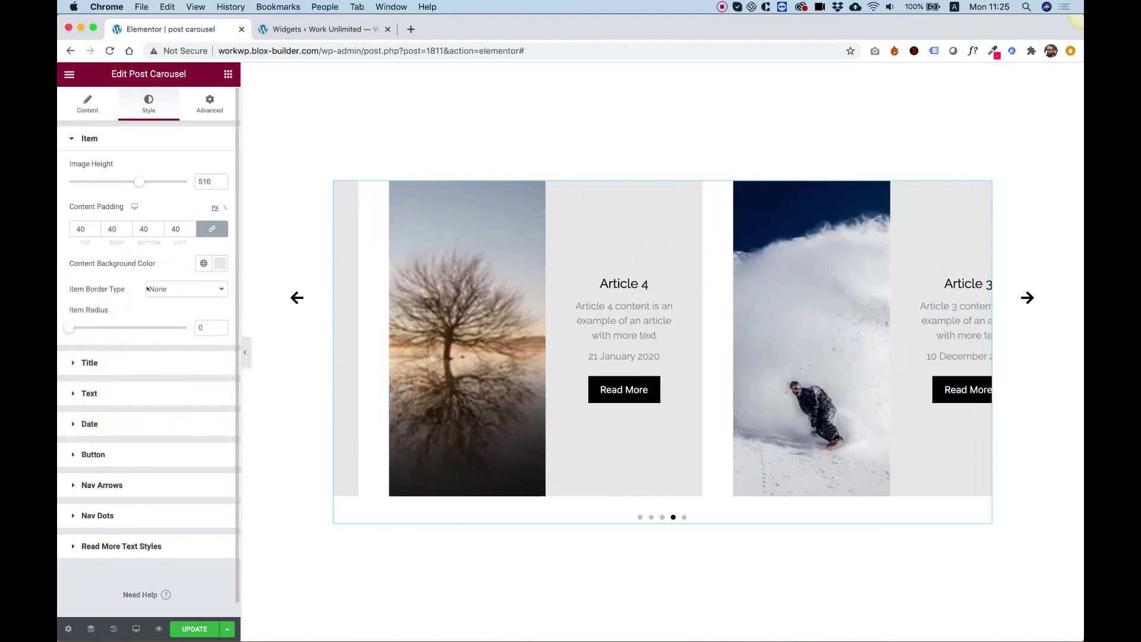
{"action": "left_click", "coordinate": [148, 289]}
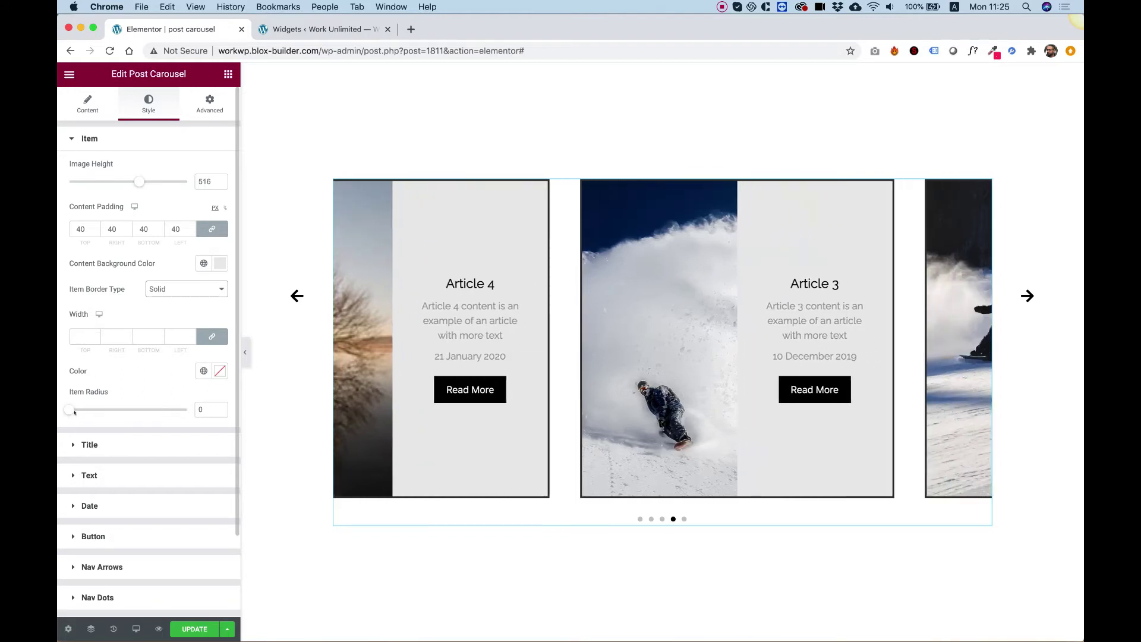
{"action": "left_click_drag", "start_coordinate": [67, 410], "coordinate": [131, 412]}
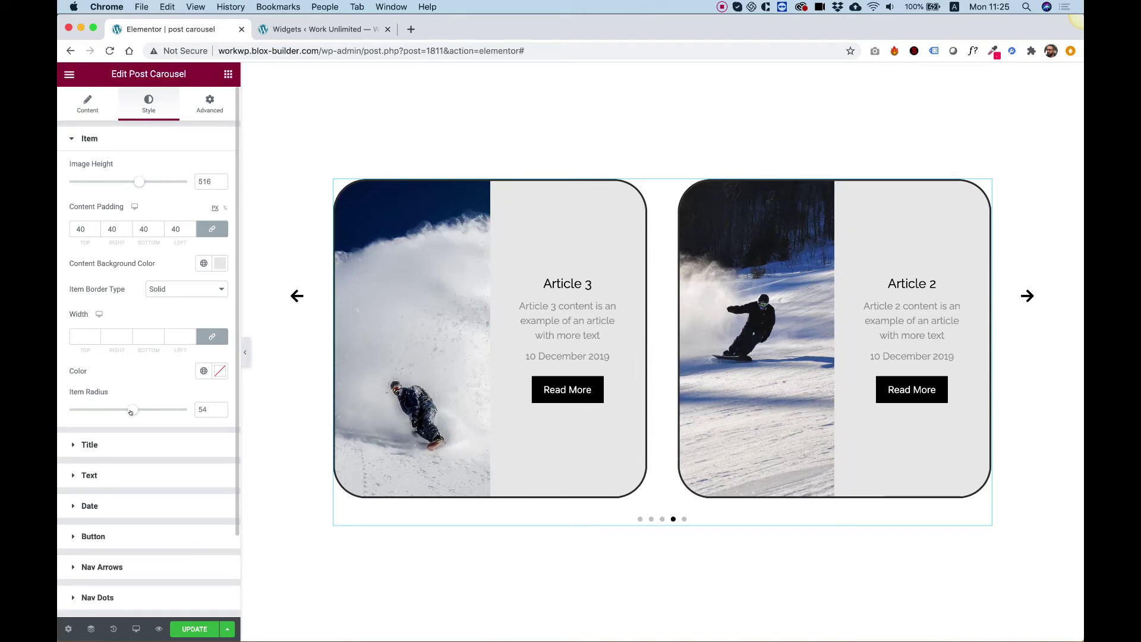
- Set the card dates' colour to purple in the Date style section
{"action": "left_click", "coordinate": [105, 445]}
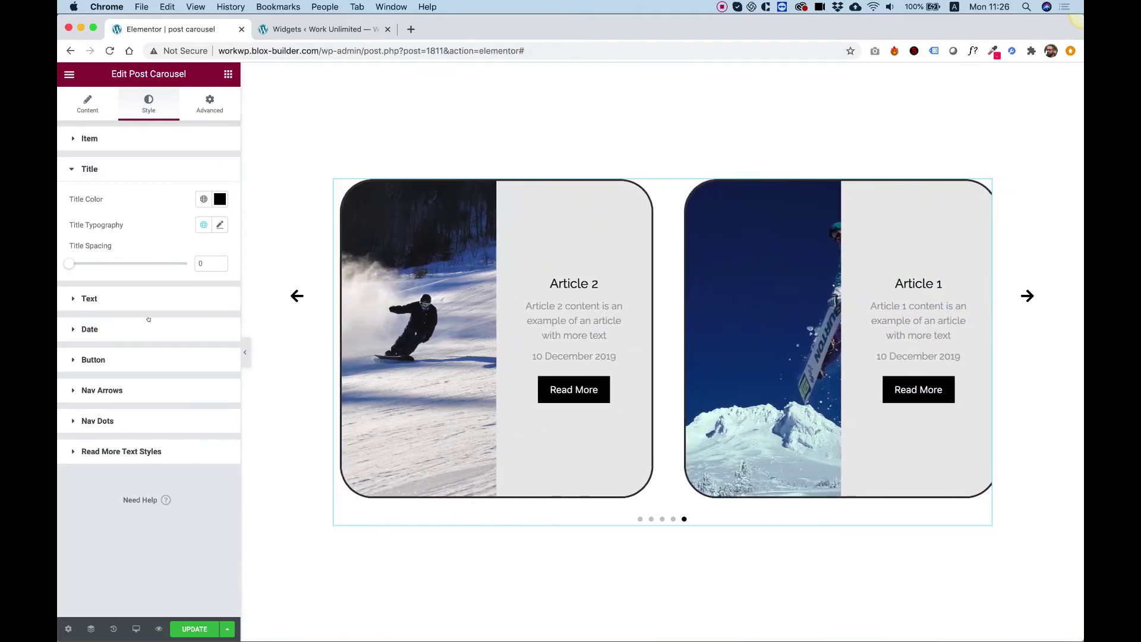
{"action": "left_click", "coordinate": [88, 302]}
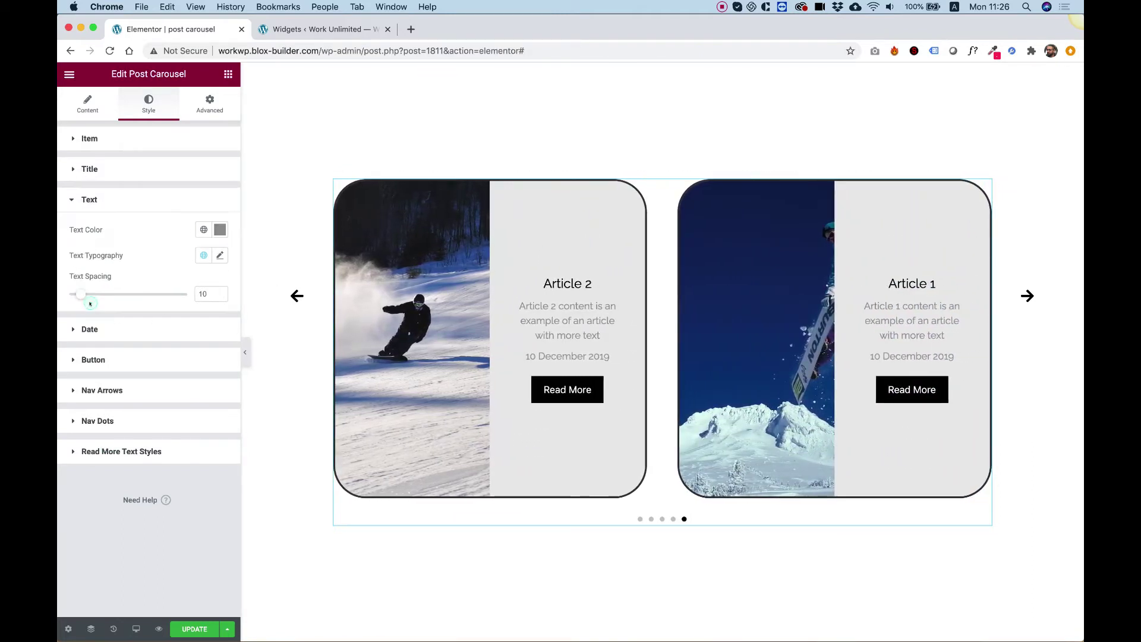
{"action": "left_click", "coordinate": [88, 325]}
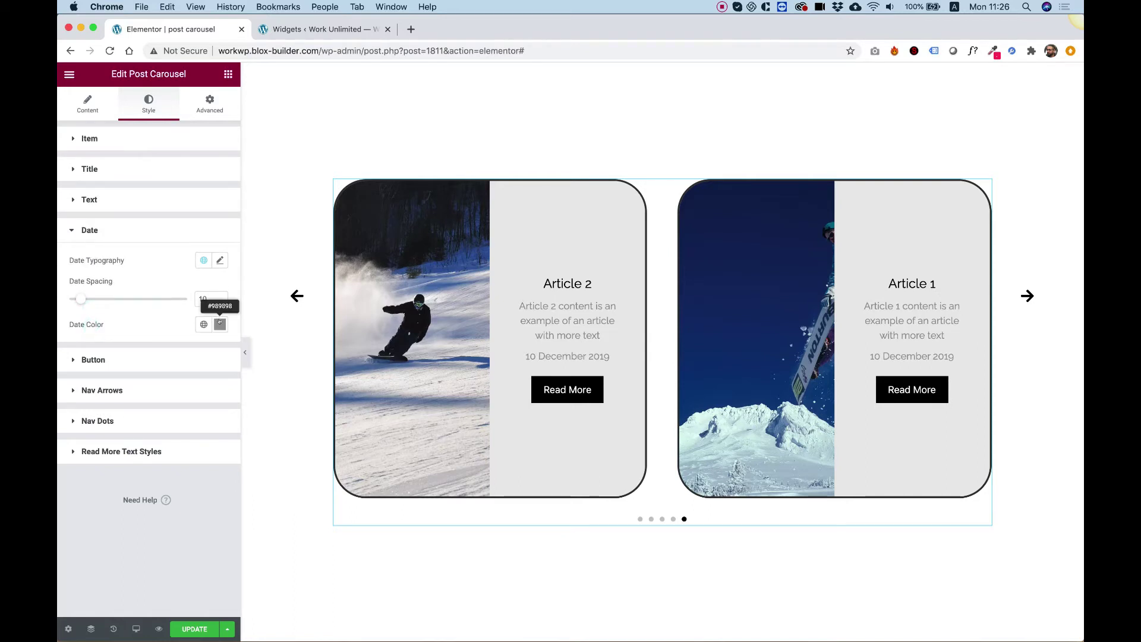
{"action": "left_click", "coordinate": [220, 324]}
{"action": "left_click", "coordinate": [191, 399]}
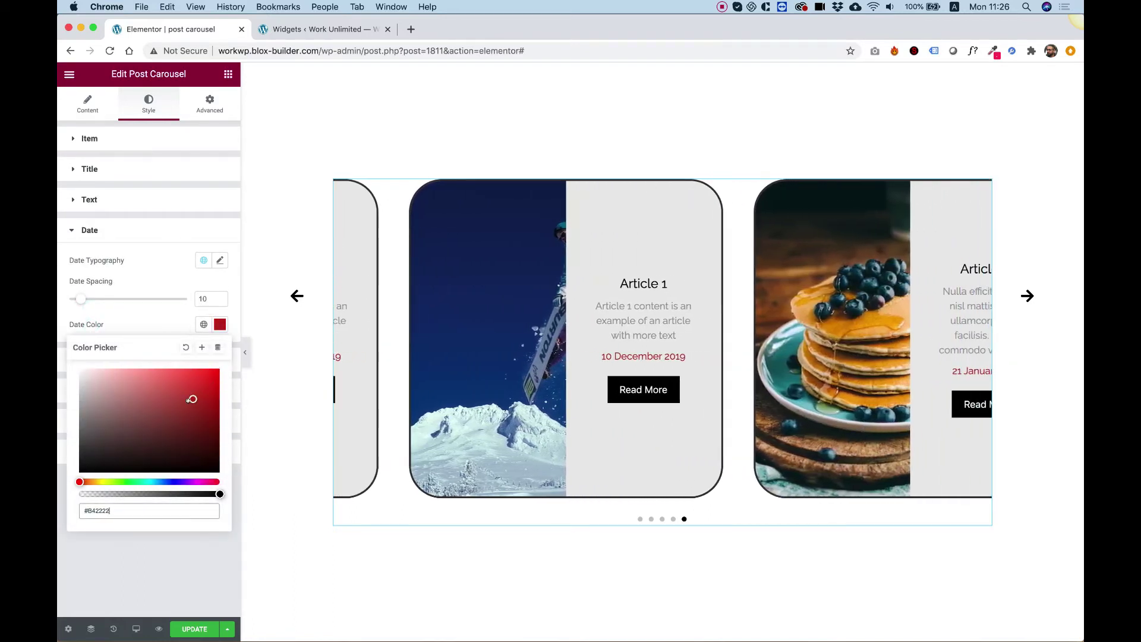
{"action": "left_click", "coordinate": [188, 482]}
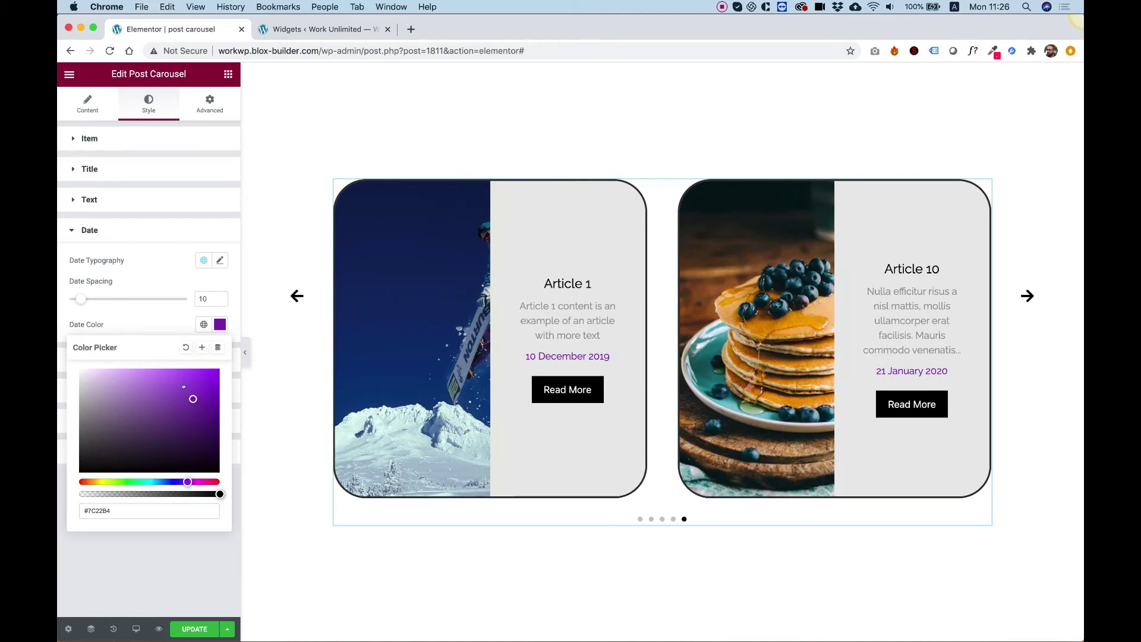
{"action": "left_click", "coordinate": [169, 317]}
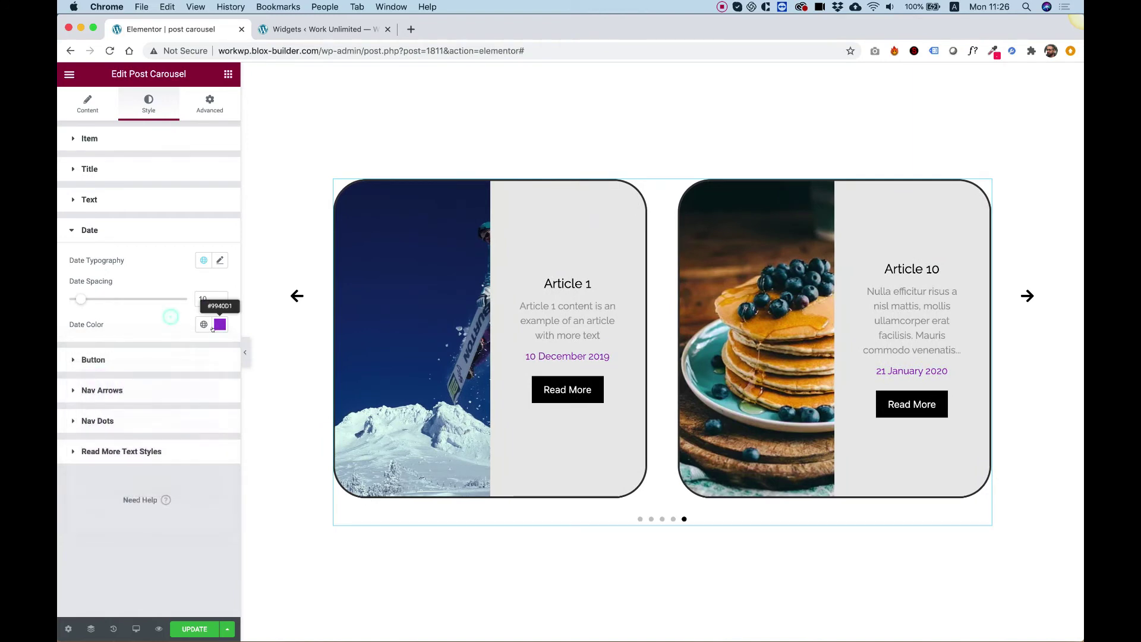
- Set the date typography to size 12 and Italic style
{"action": "left_click", "coordinate": [215, 261]}
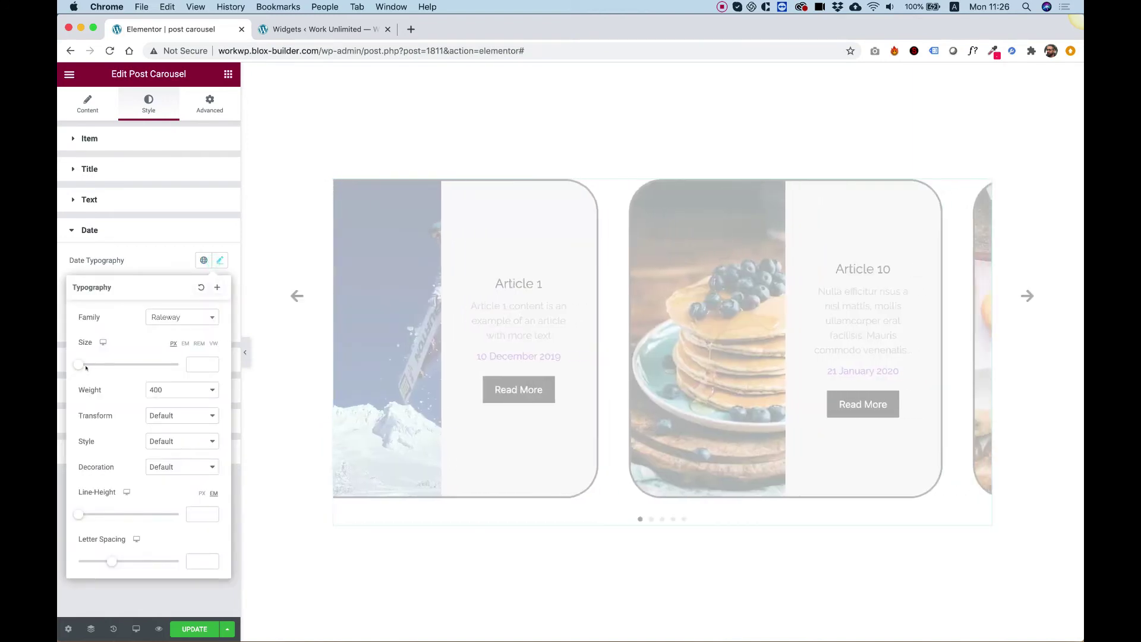
{"action": "left_click_drag", "start_coordinate": [82, 364], "coordinate": [80, 364]}
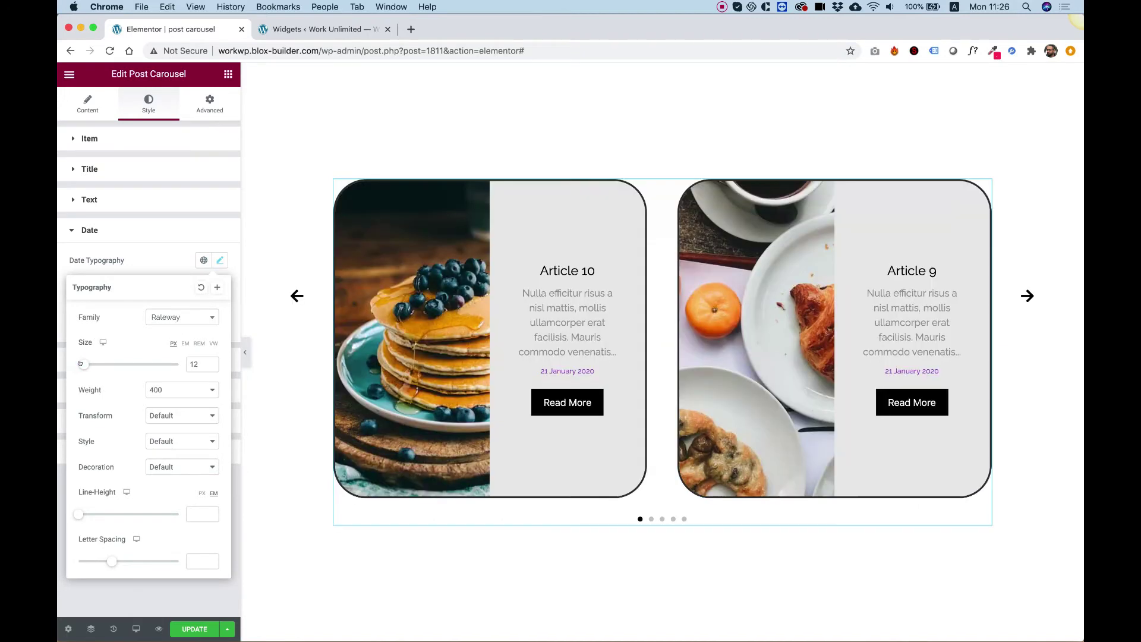
{"action": "left_click", "coordinate": [164, 441]}
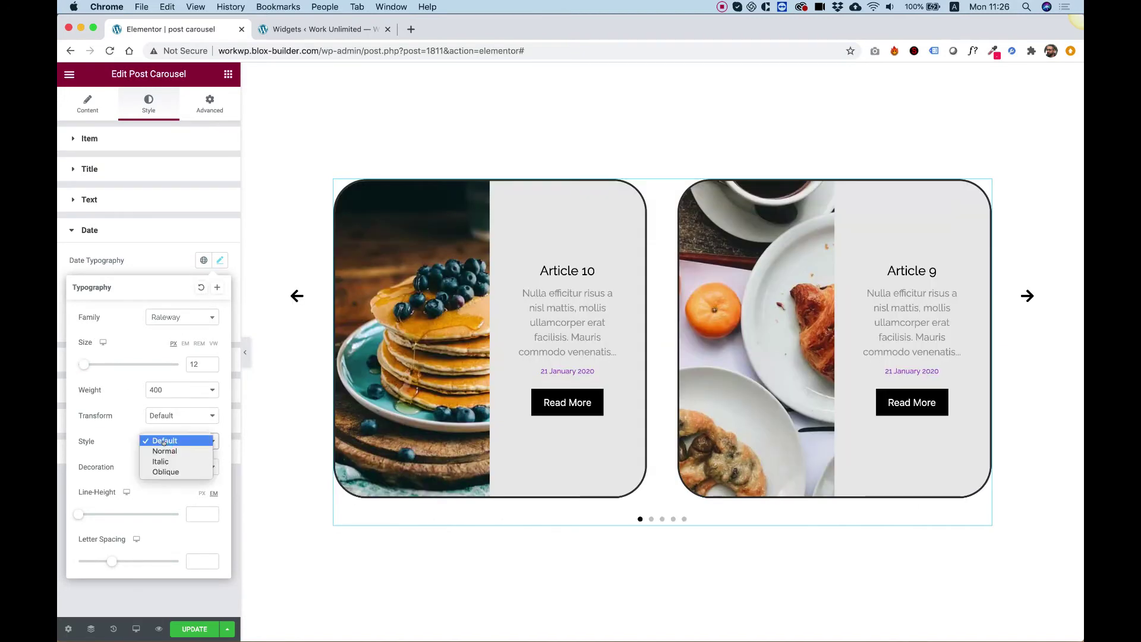
{"action": "left_click", "coordinate": [160, 462]}
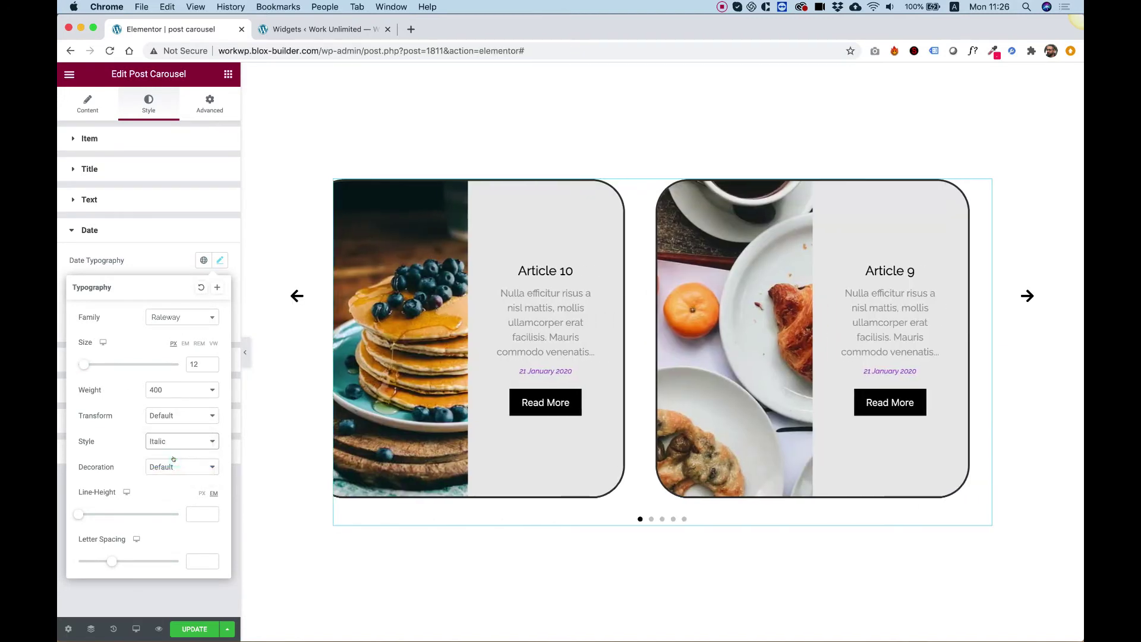
{"action": "left_click", "coordinate": [141, 260]}
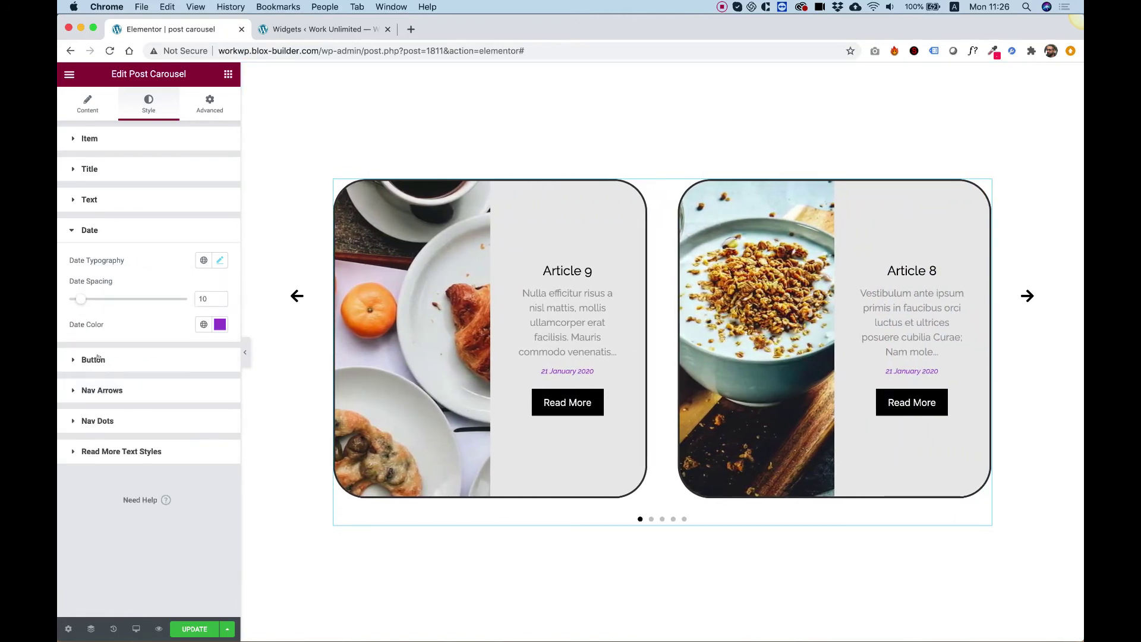
- Give the Read More buttons radius 55, spacing 52 and Full Width style
{"action": "left_click", "coordinate": [94, 359]}
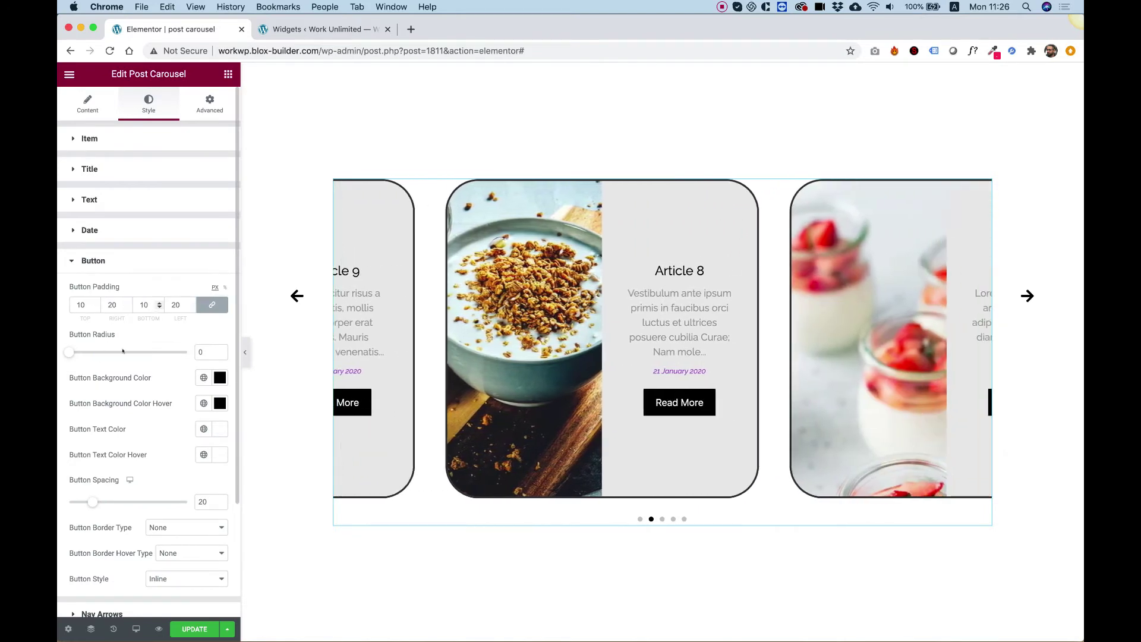
{"action": "left_click_drag", "start_coordinate": [67, 350], "coordinate": [133, 352]}
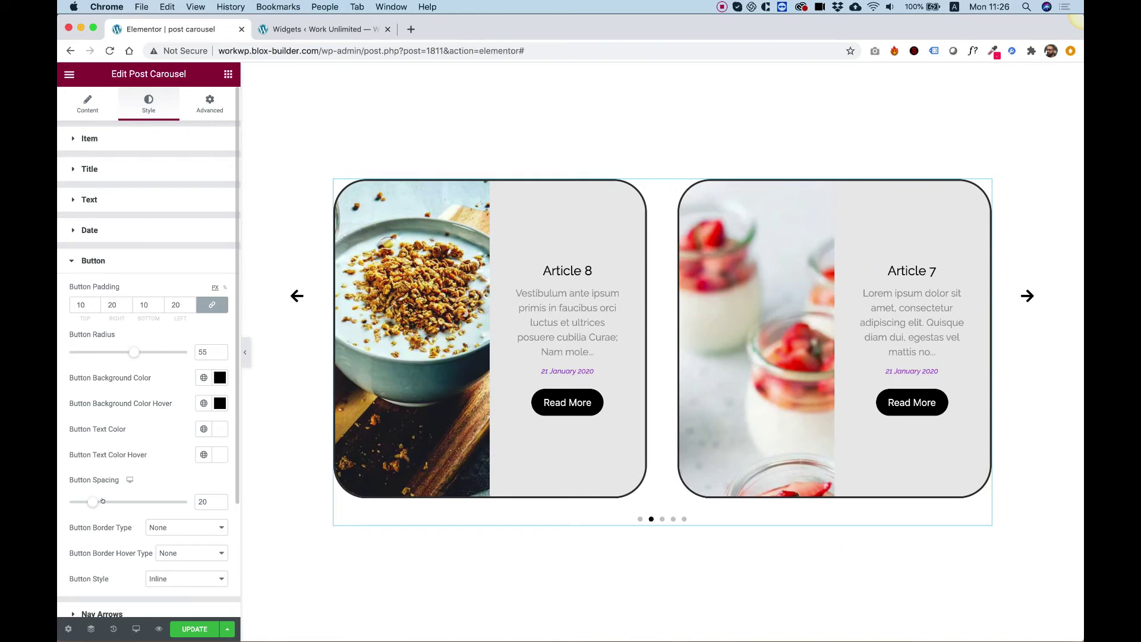
{"action": "left_click_drag", "start_coordinate": [91, 501], "coordinate": [130, 502]}
{"action": "scroll", "coordinate": [167, 476], "scroll_direction": "down", "scroll_amount": 2}
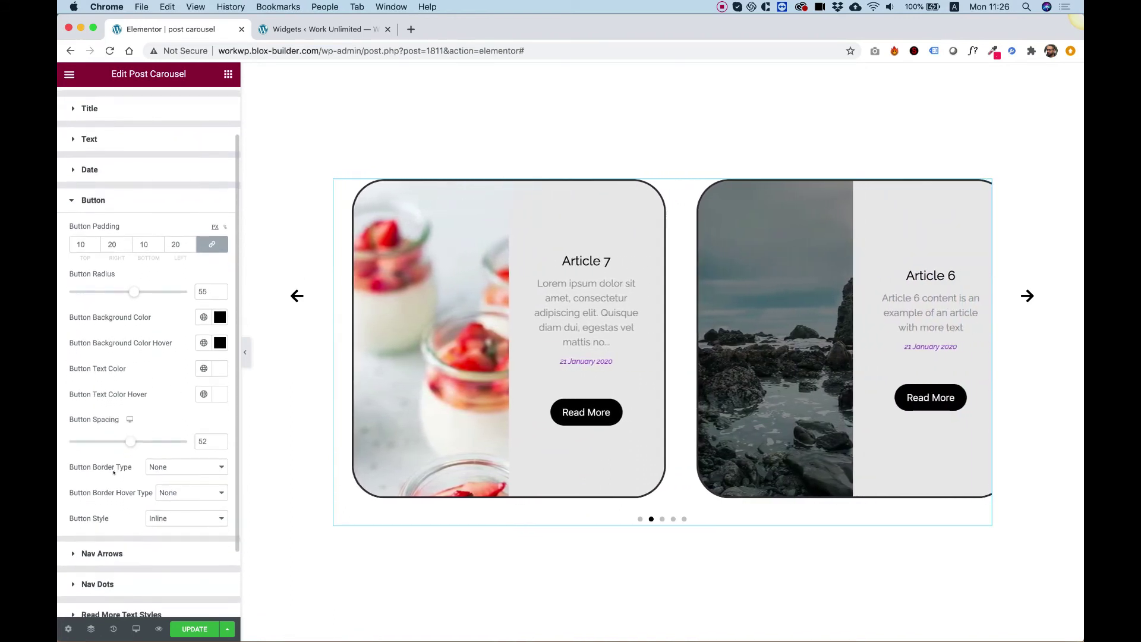
{"action": "left_click", "coordinate": [166, 518]}
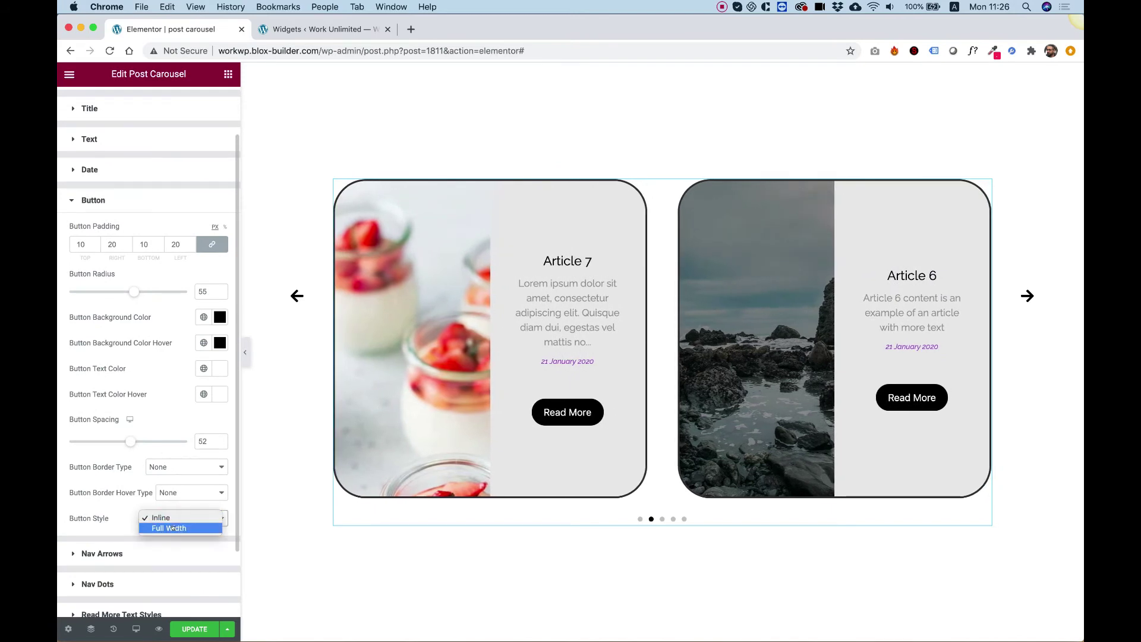
{"action": "left_click", "coordinate": [173, 527]}
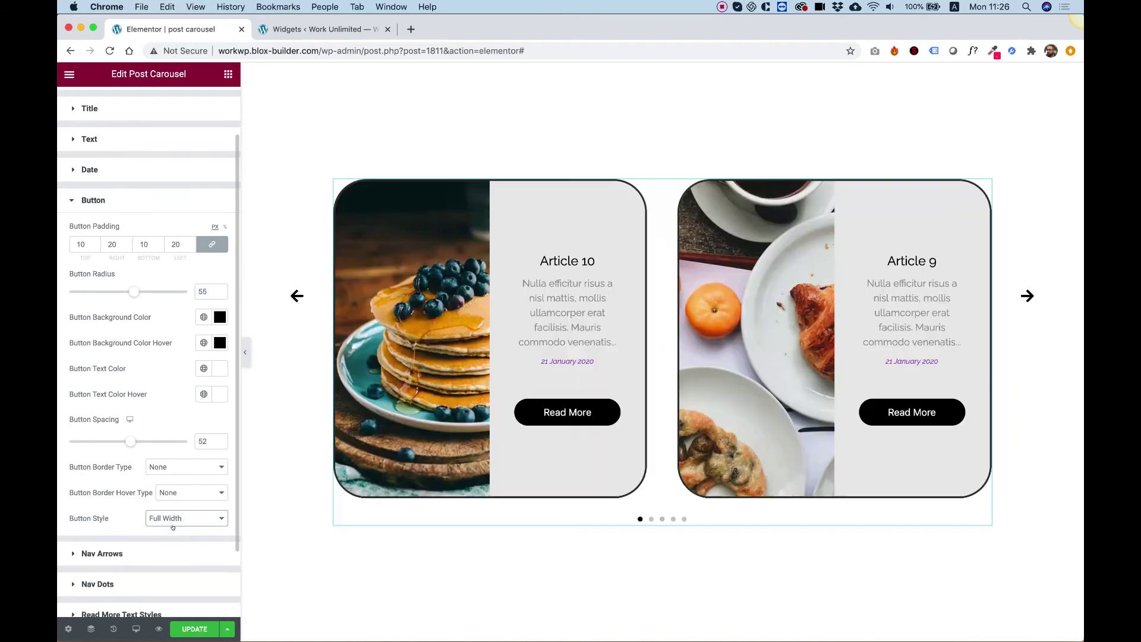
{"action": "scroll", "coordinate": [160, 425], "scroll_direction": "down", "scroll_amount": 3}
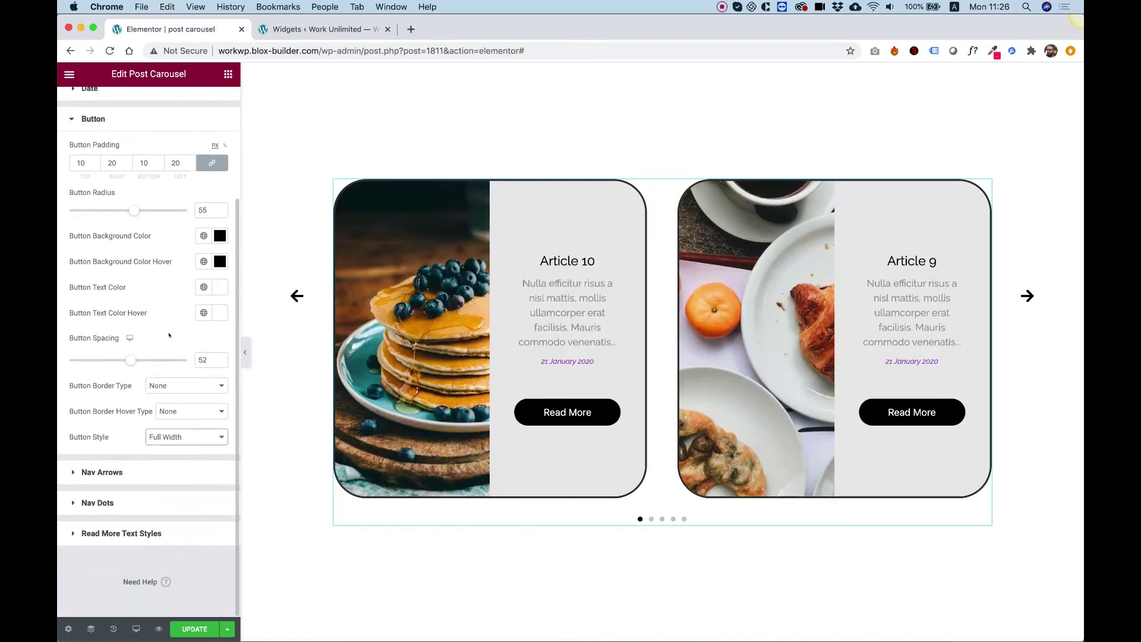
- Style the nav arrows as light grey #E0E0E0 circles with size 20 icons
{"action": "left_click", "coordinate": [102, 464]}
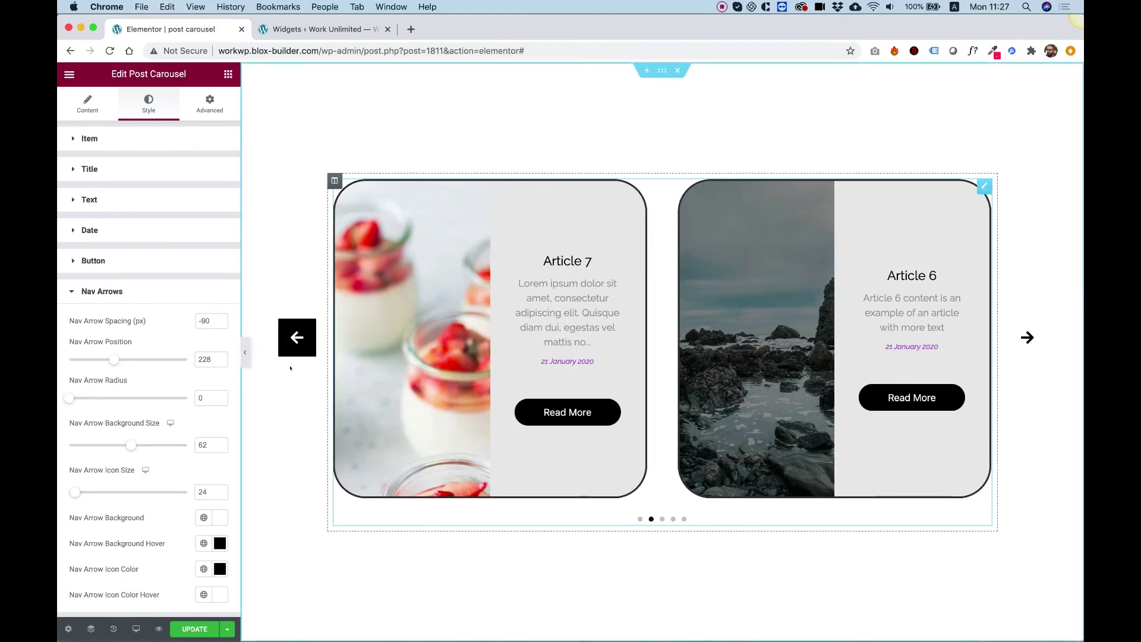
{"action": "left_click", "coordinate": [216, 517]}
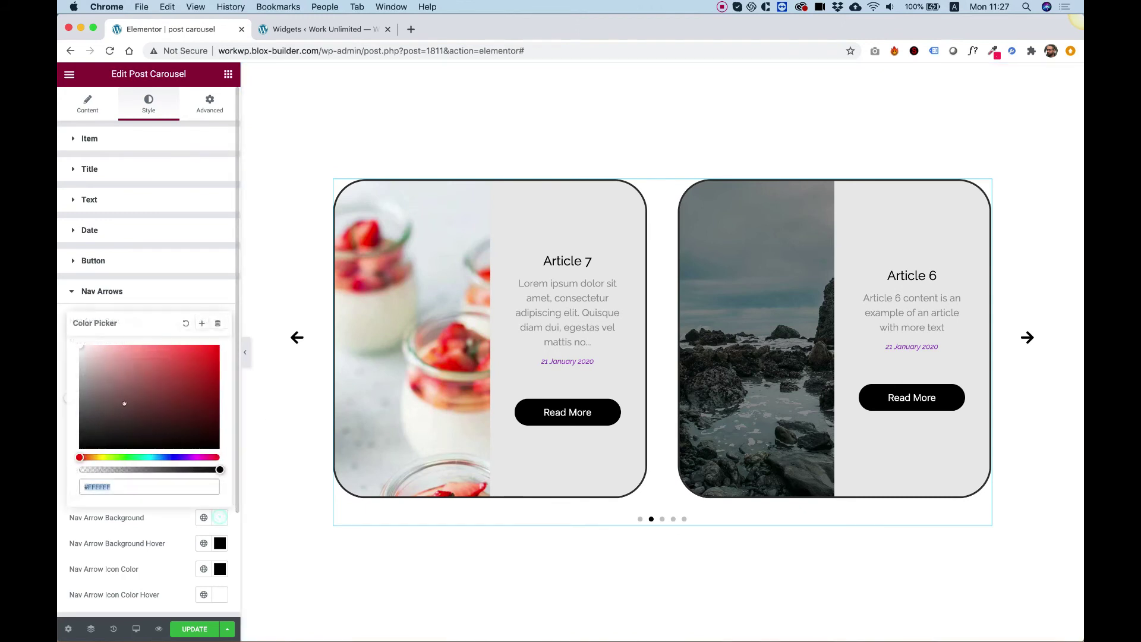
{"action": "left_click", "coordinate": [80, 357]}
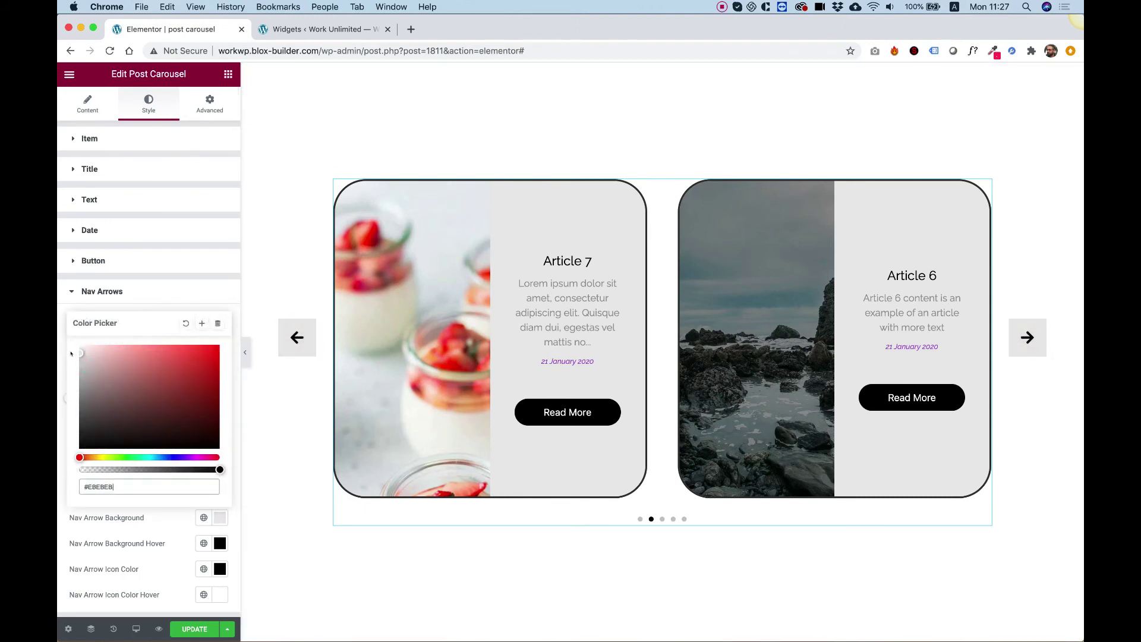
{"action": "left_click", "coordinate": [125, 300]}
{"action": "left_click", "coordinate": [125, 300]}
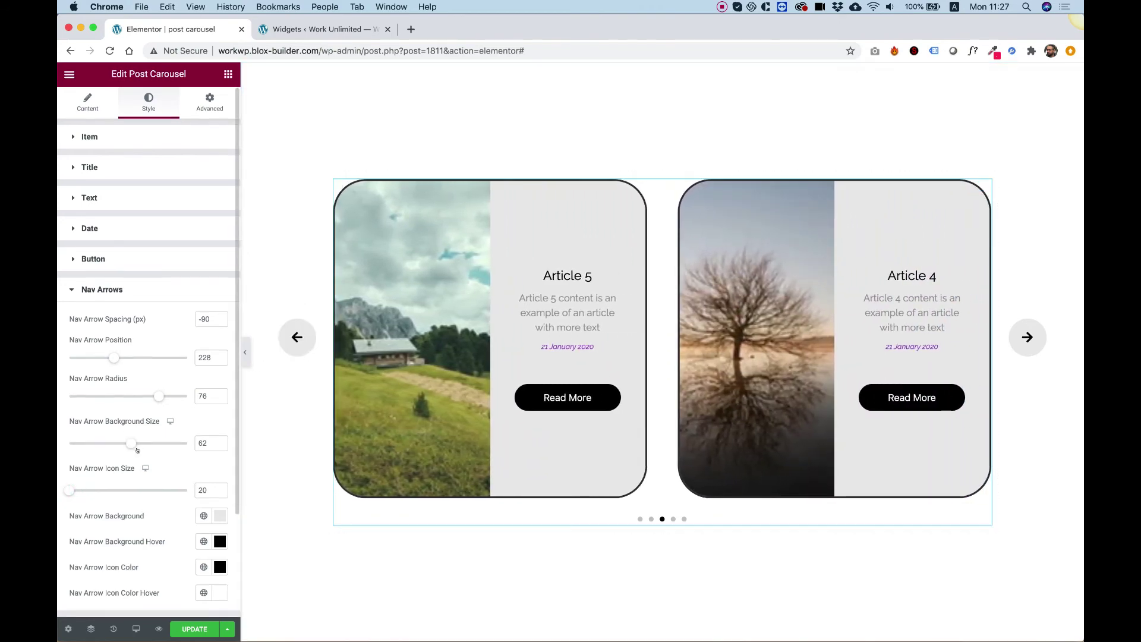
{"action": "scroll", "coordinate": [141, 452], "scroll_direction": "down", "scroll_amount": 5}
- In Nav Dots, set Dot Spacing 27, Dot Space Between 12 and Dot Alignment Left
{"action": "left_click", "coordinate": [99, 502]}
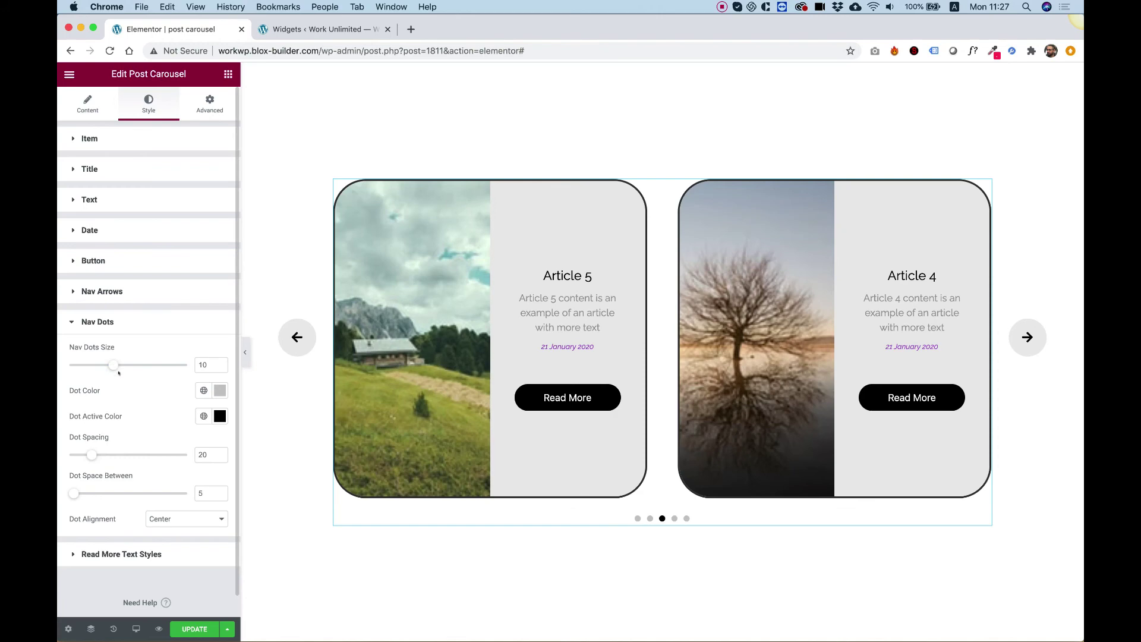
{"action": "left_click_drag", "start_coordinate": [93, 454], "coordinate": [100, 454]}
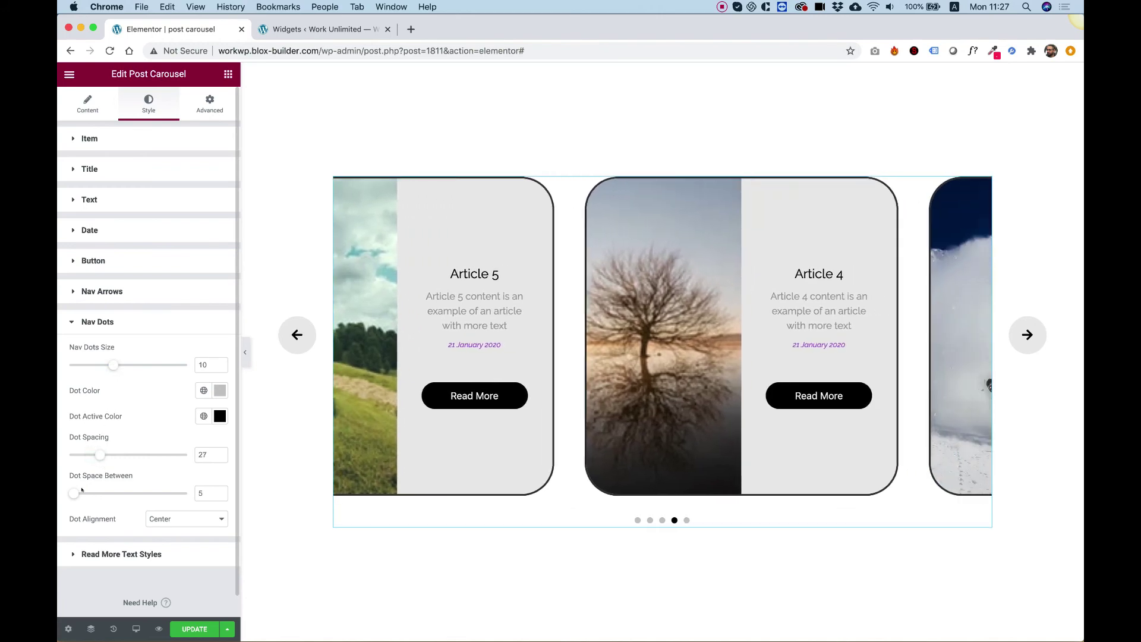
{"action": "left_click", "coordinate": [79, 492]}
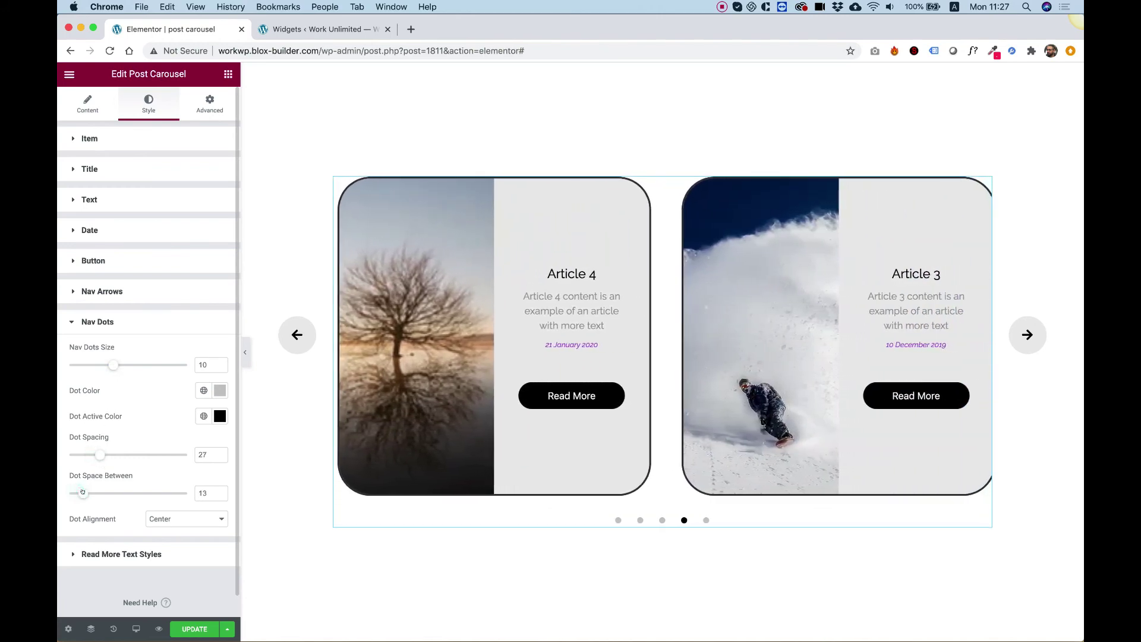
{"action": "left_click", "coordinate": [150, 519]}
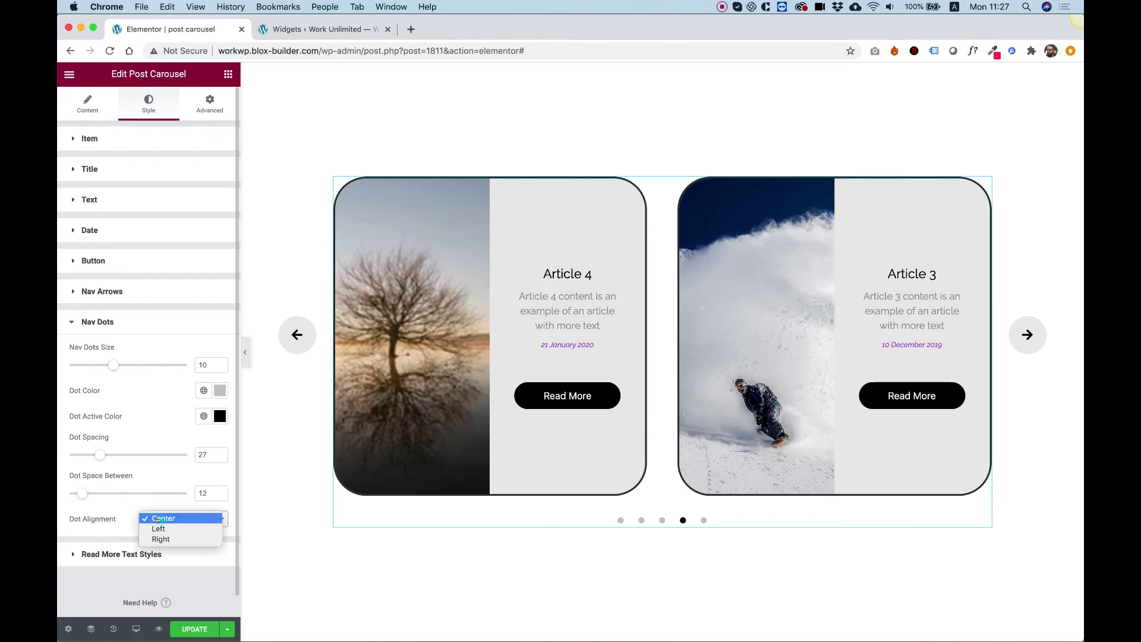
{"action": "left_click", "coordinate": [159, 528]}
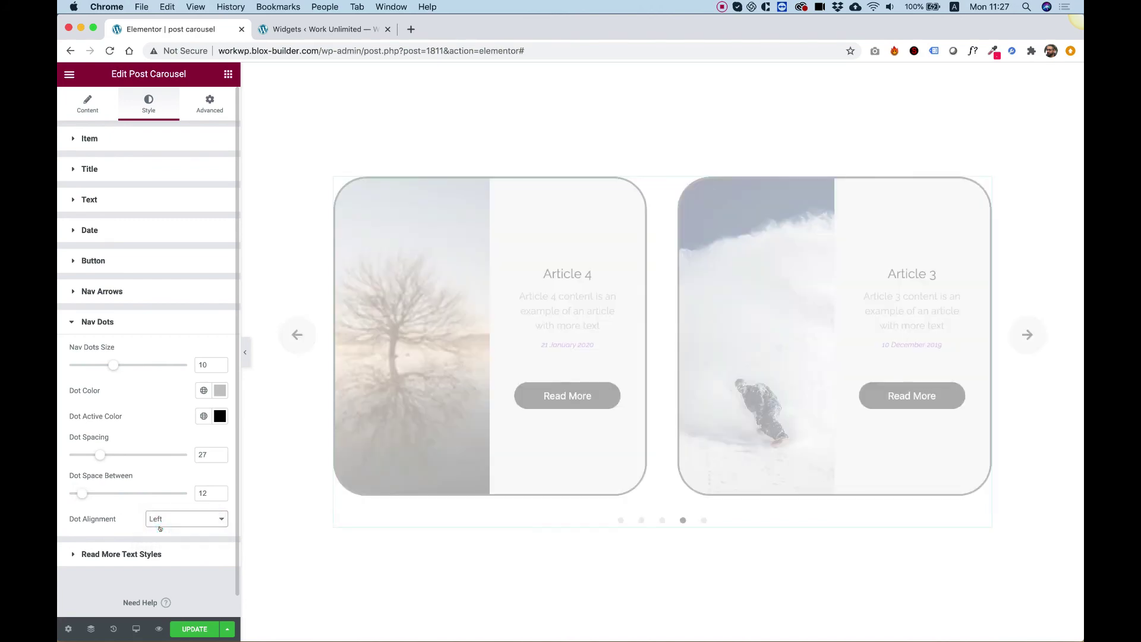
{"action": "left_click", "coordinate": [191, 520]}
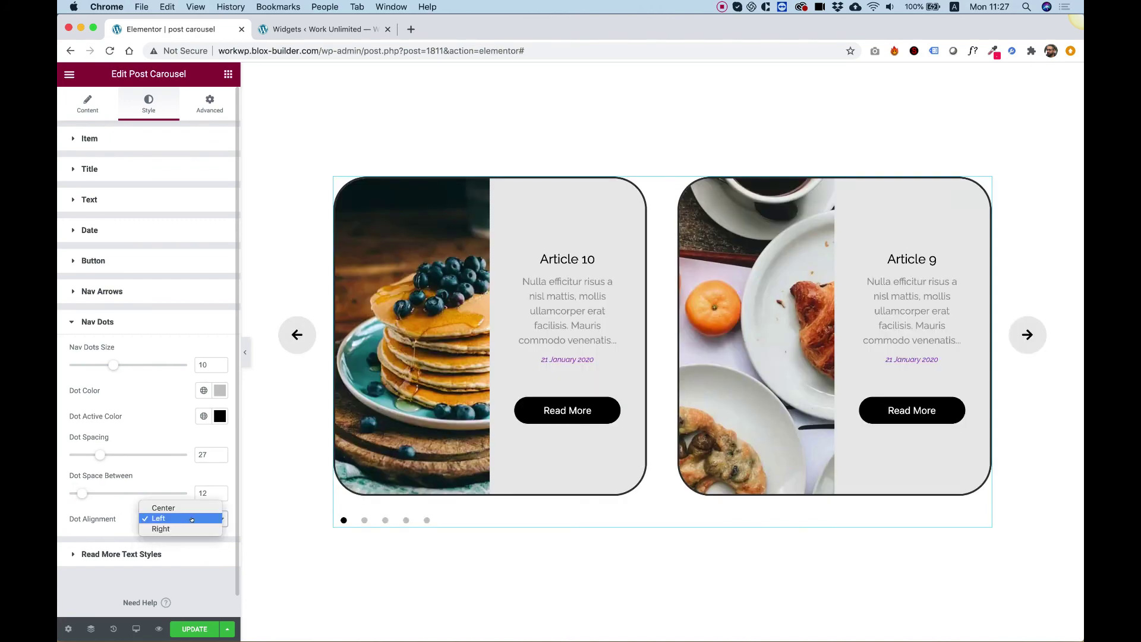